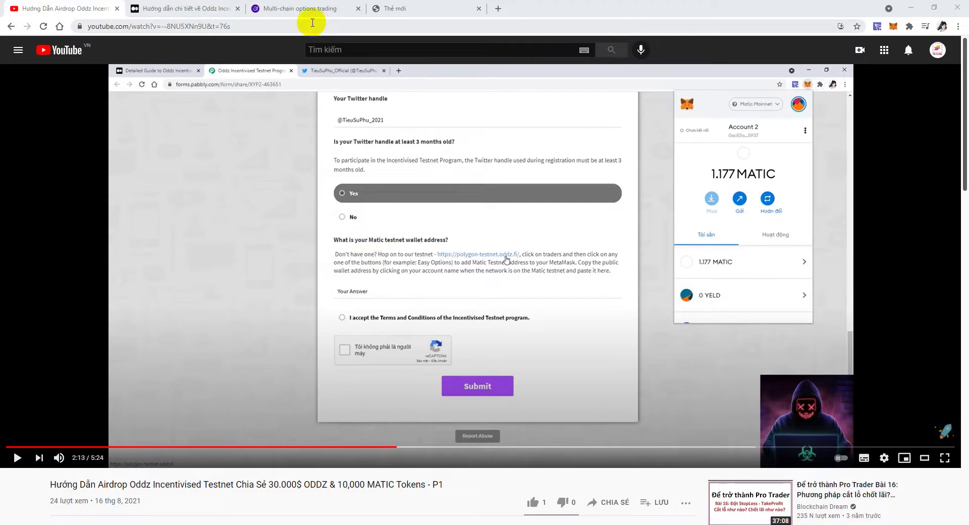
# View the MetaMask Matic Testnet account in the block explorer and open the page of its Oddz token (ODDZ) holding
pyautogui.click(182, 9)
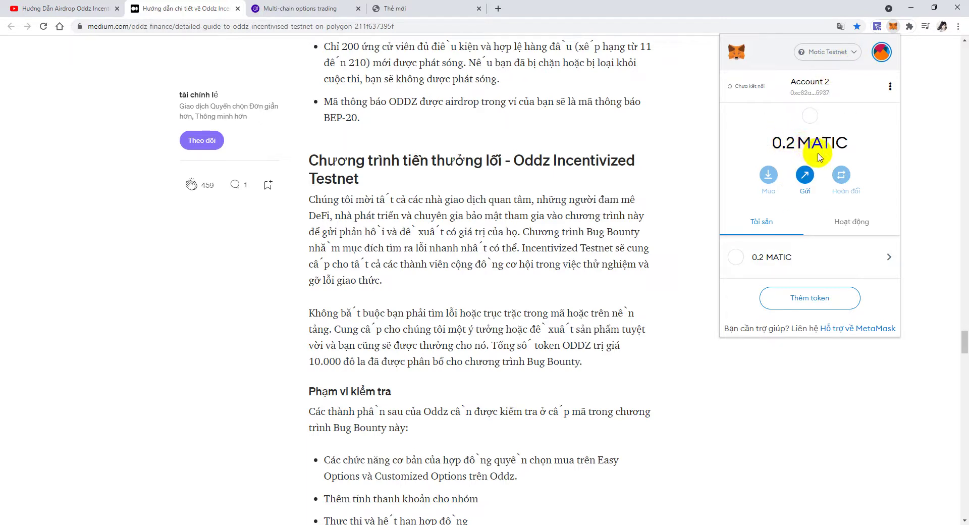
pyautogui.scroll(-1, 777, 215)
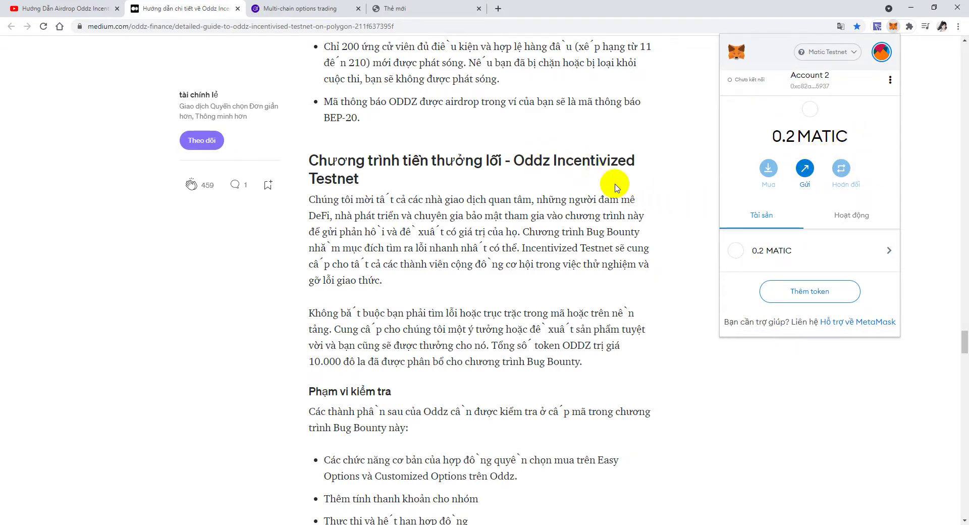
pyautogui.click(891, 80)
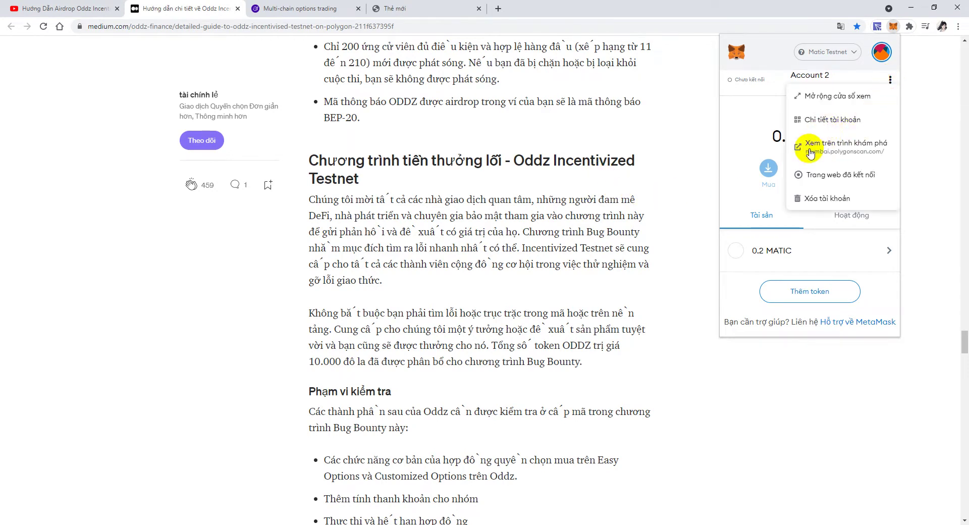
pyautogui.click(838, 146)
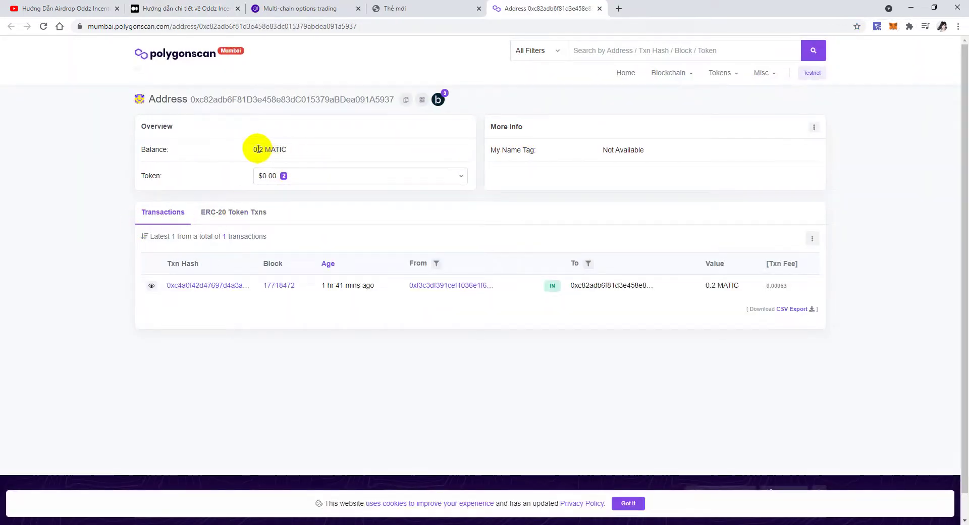
pyautogui.click(303, 177)
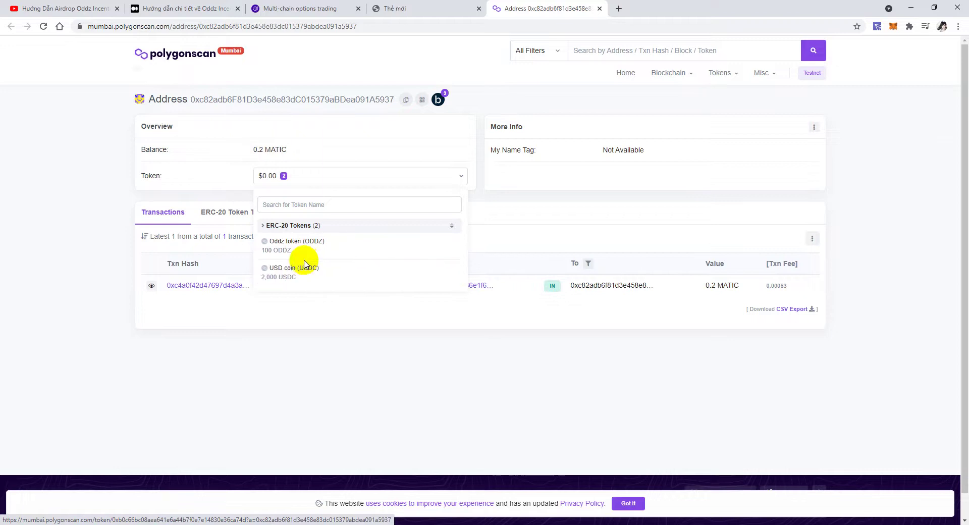
pyautogui.click(314, 243)
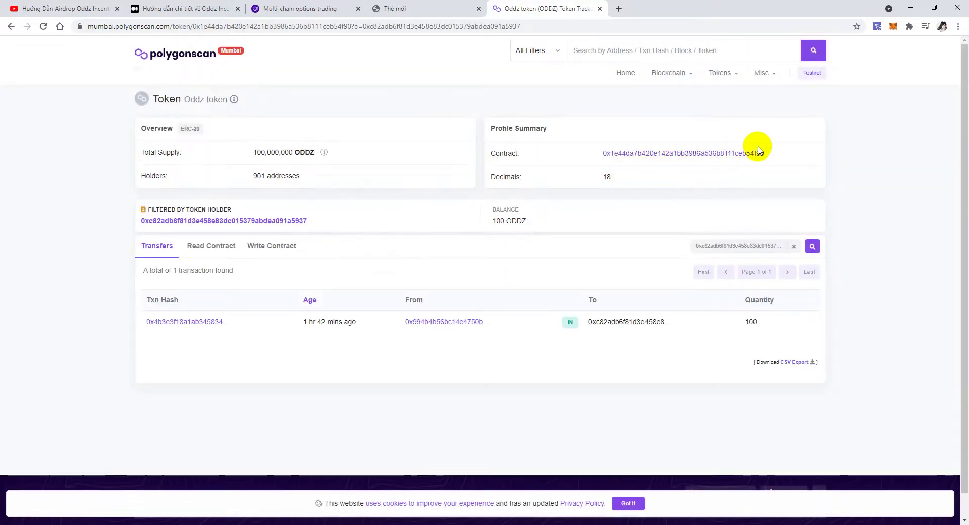
# Switch to the Oddz testnet page and add ODDZ to the MetaMask wallet as a custom token, using its copied contract address
pyautogui.click(302, 8)
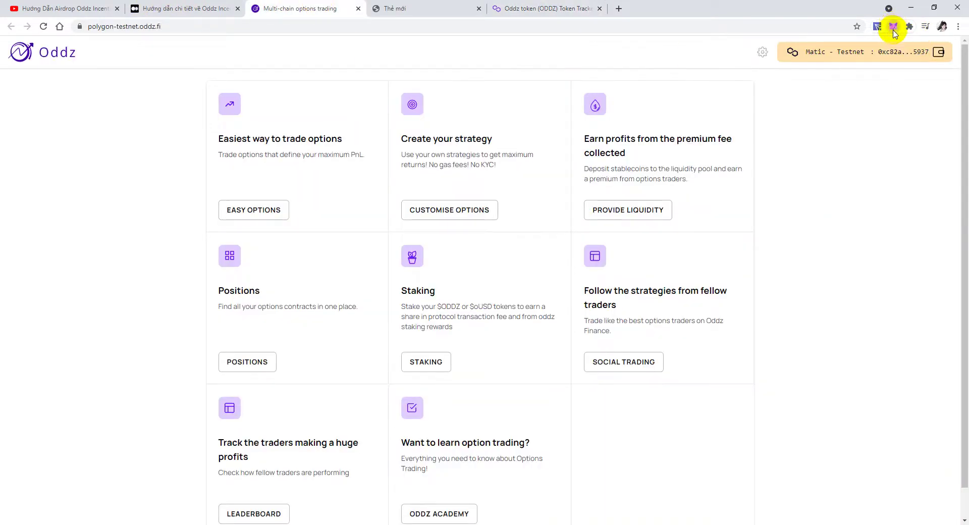
pyautogui.click(893, 28)
pyautogui.click(808, 297)
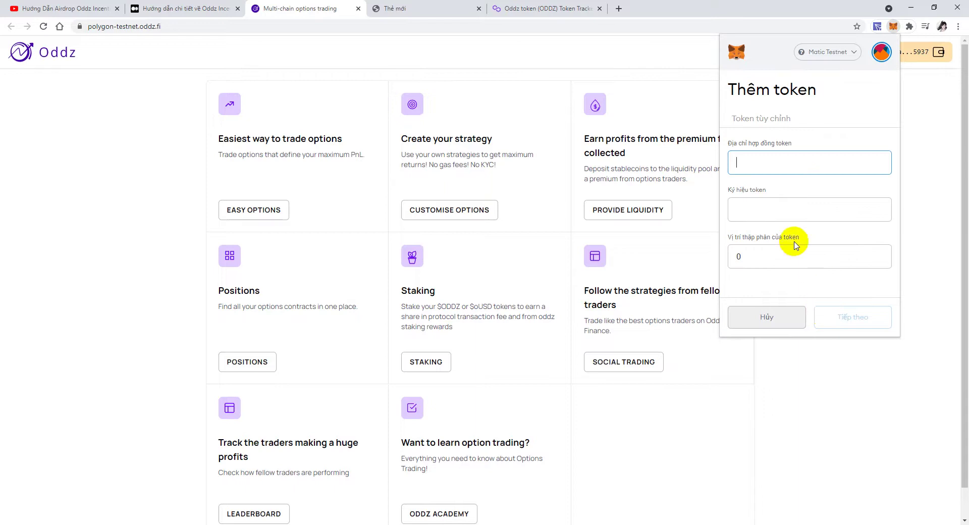
pyautogui.hotkey('ctrl', 'v')
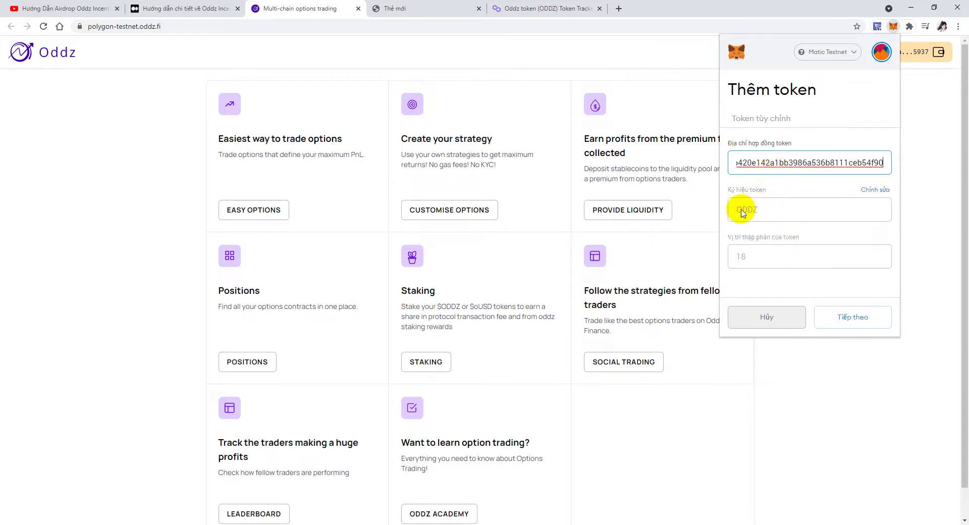
pyautogui.click(853, 319)
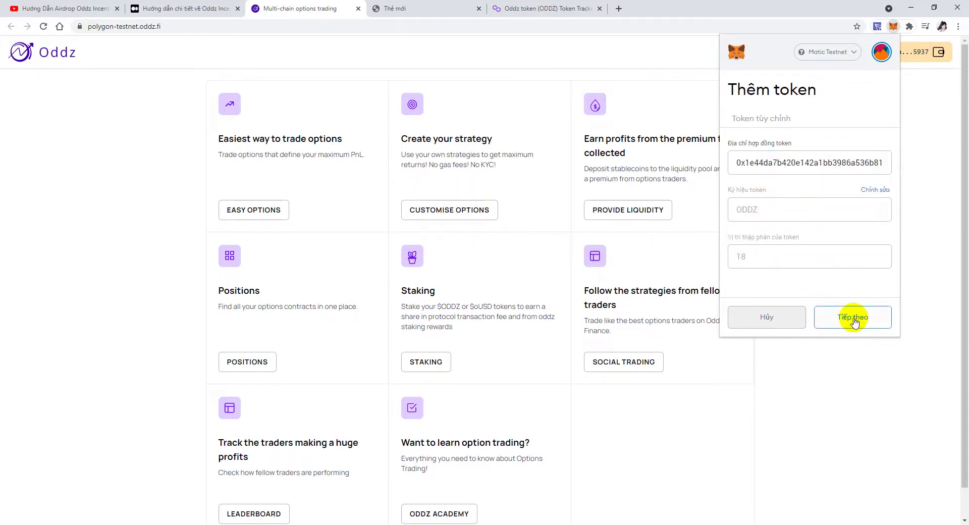
pyautogui.click(847, 318)
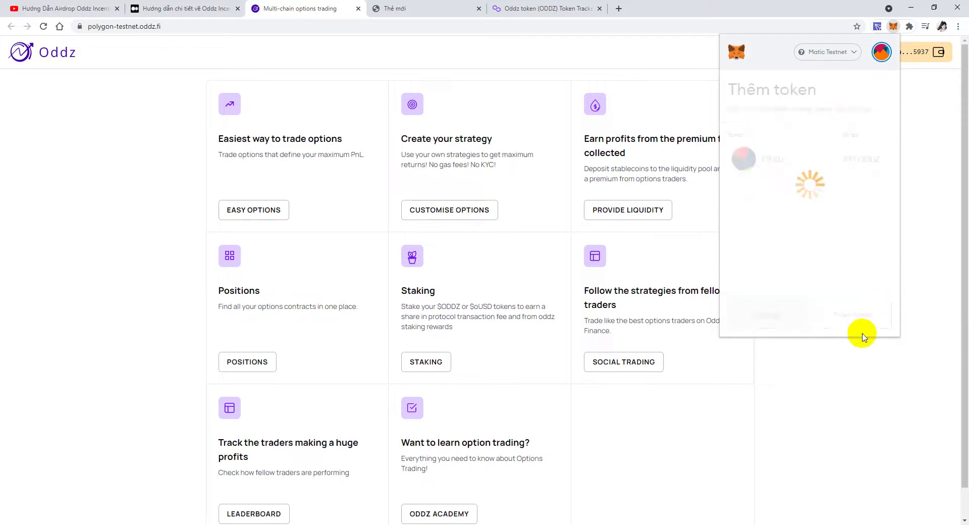
pyautogui.click(737, 87)
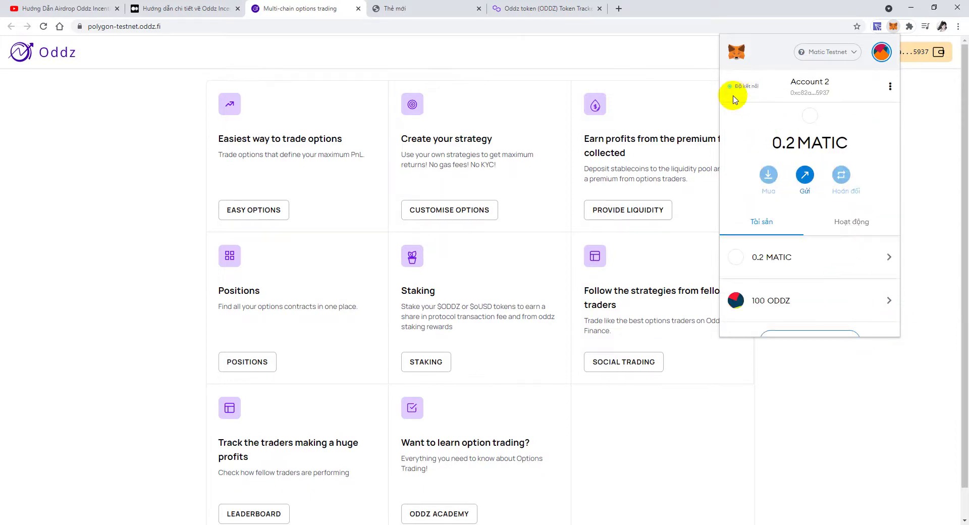
pyautogui.scroll(-1, 777, 222)
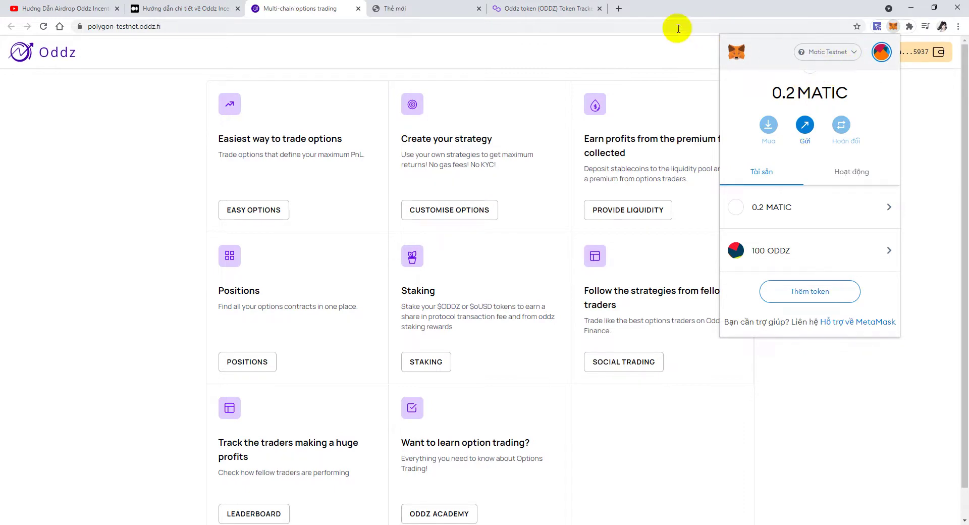
# Return to the wallet address in Polygonscan and open the page of its USD coin (USDC) holding
pyautogui.click(555, 8)
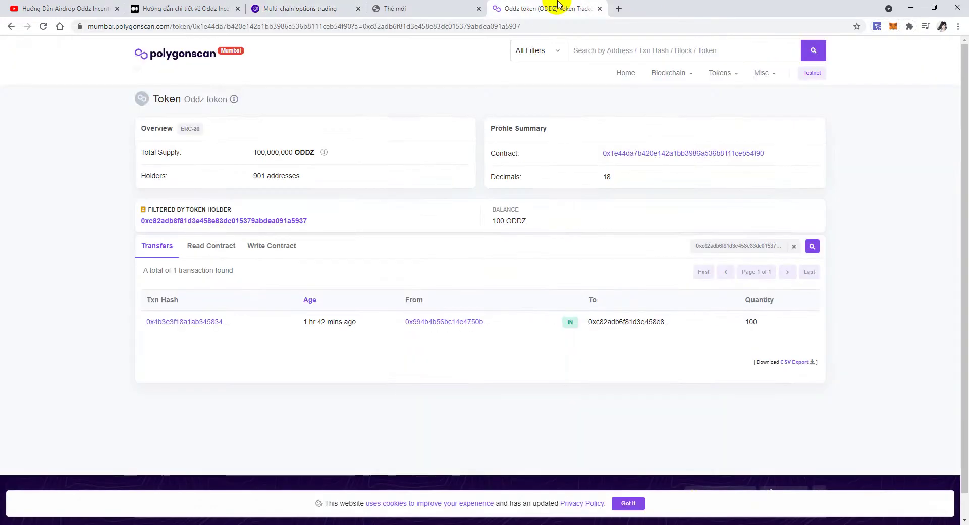
pyautogui.click(8, 26)
pyautogui.click(270, 176)
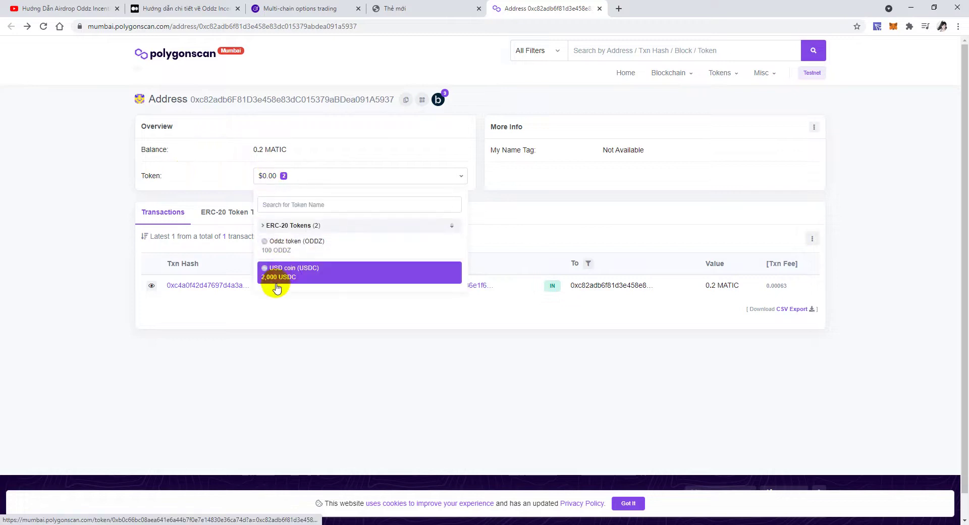
pyautogui.click(295, 279)
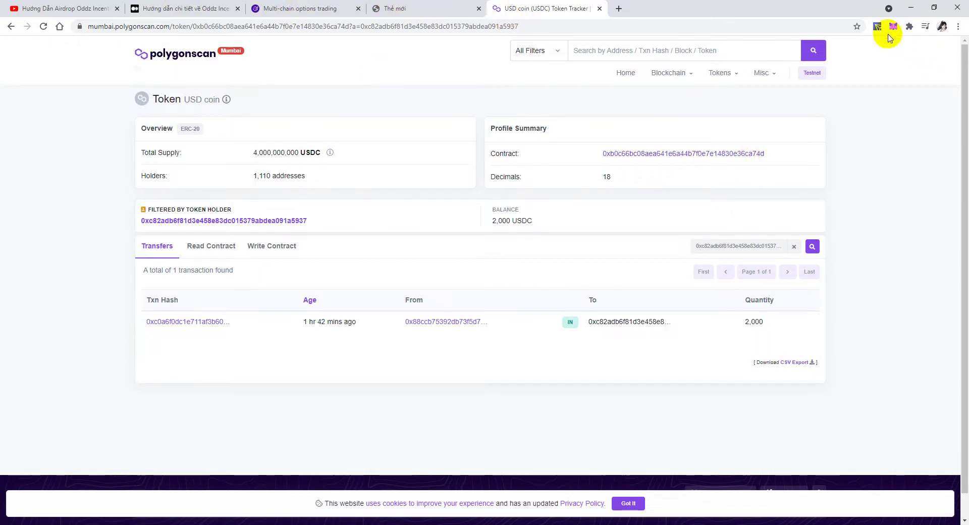
# Add USDC to the MetaMask wallet as a custom token with its copied contract address, and check the asset list
pyautogui.scroll(-1, 828, 238)
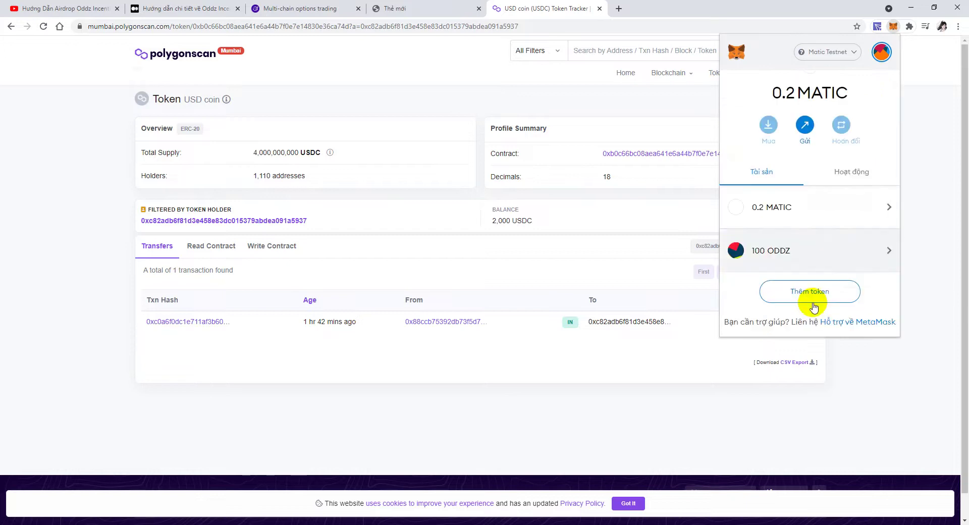
pyautogui.click(809, 302)
pyautogui.hotkey('ctrl', 'v')
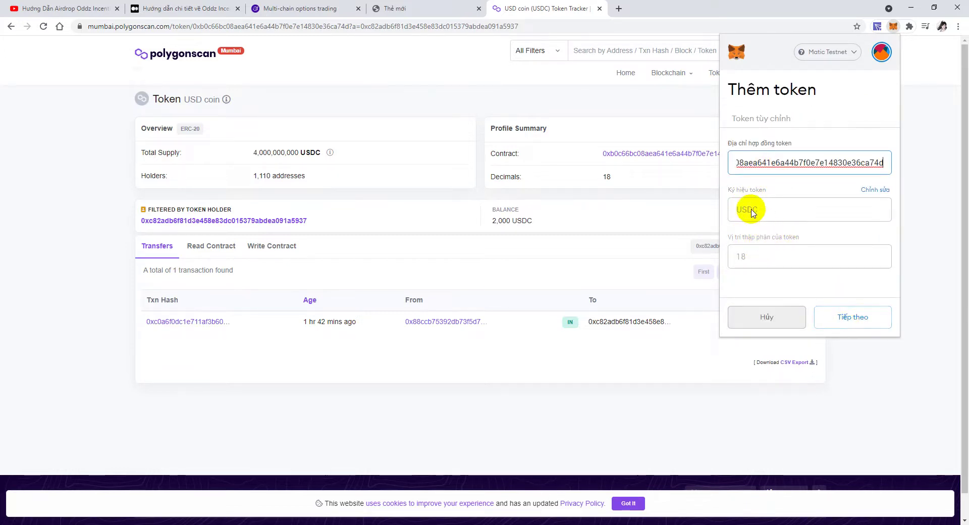
pyautogui.click(848, 316)
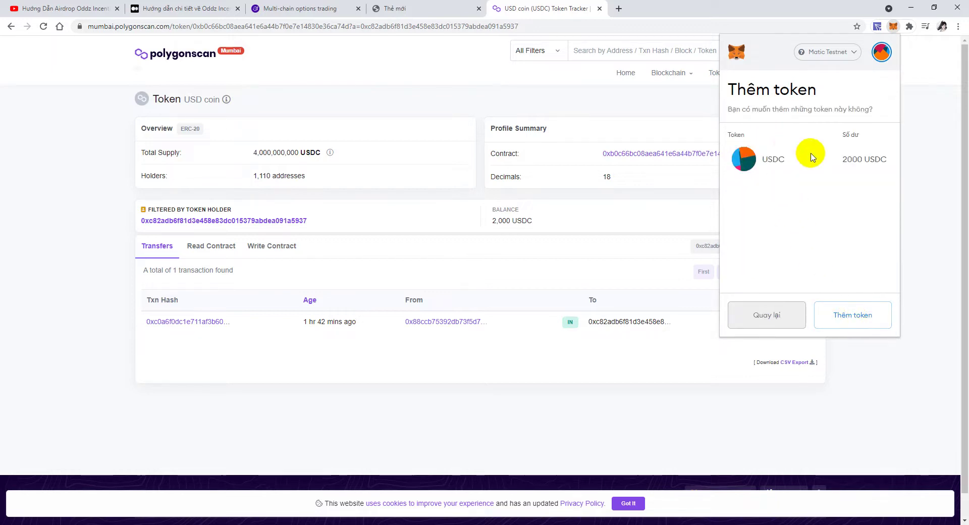
pyautogui.click(851, 312)
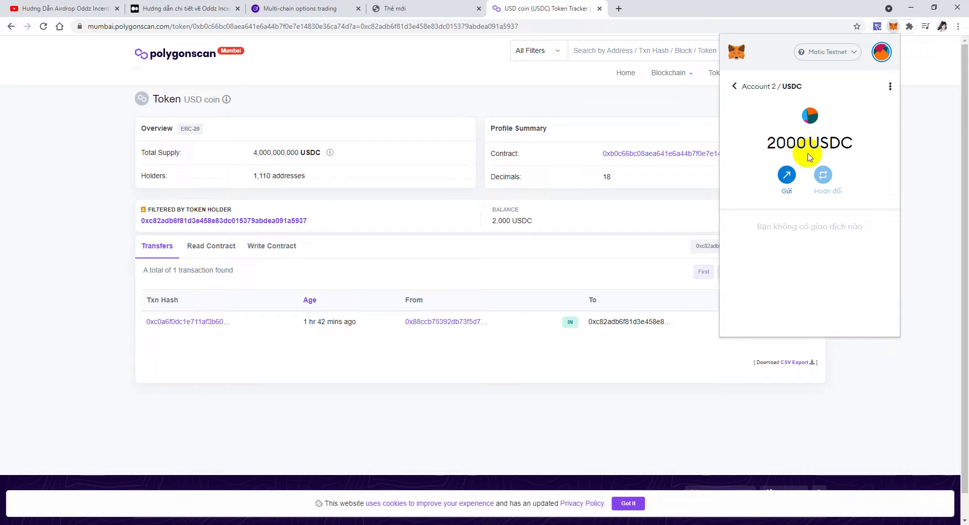
pyautogui.click(734, 87)
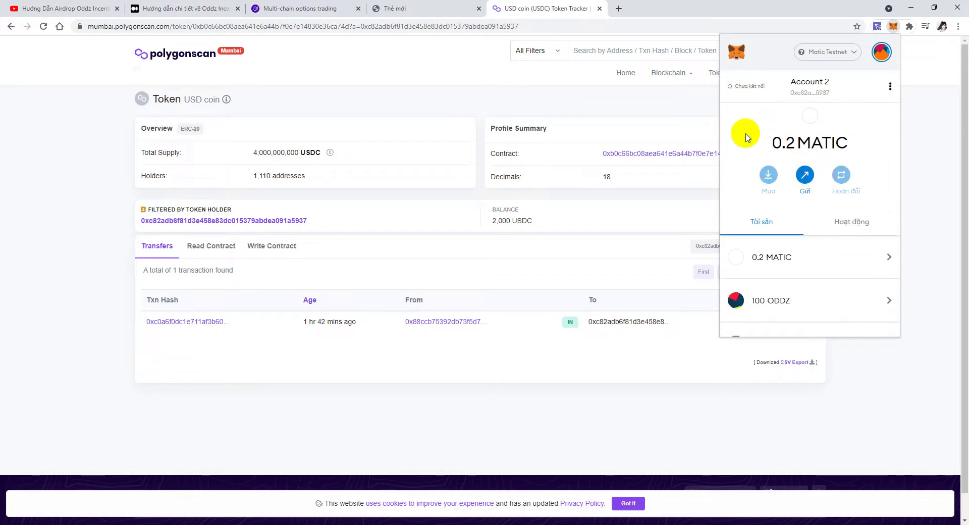
pyautogui.scroll(-3, 768, 177)
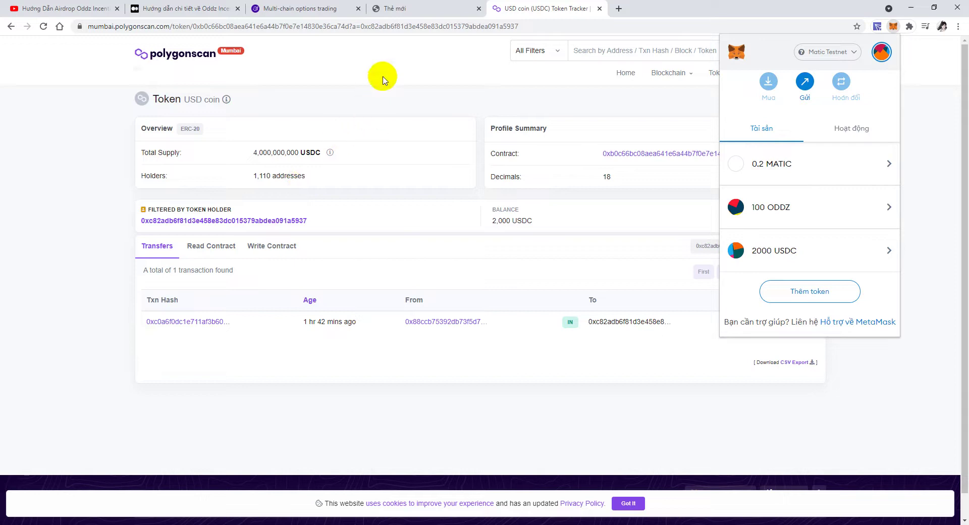
# Open Easy Options on the Oddz testnet site and close the introductory banner above the Ethereum and Bitcoin options
pyautogui.click(338, 4)
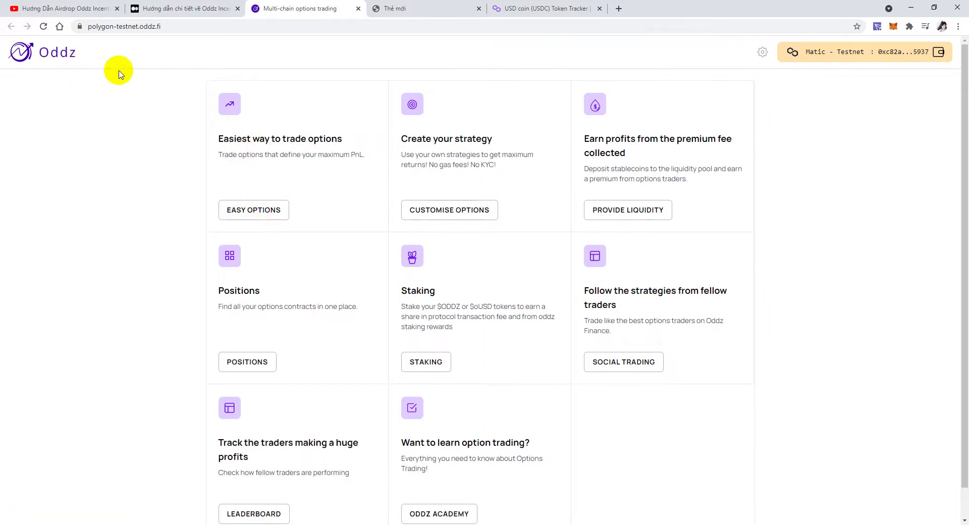
pyautogui.scroll(-1, 283, 243)
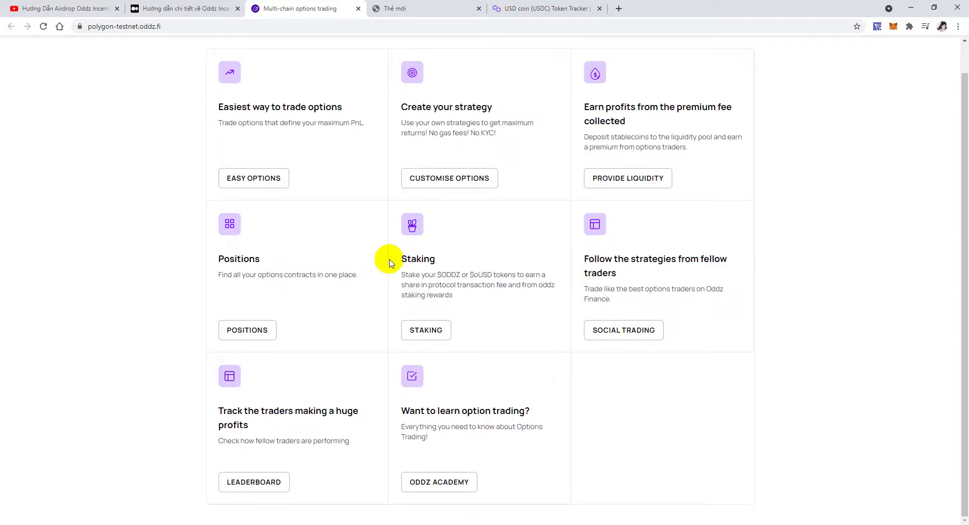
pyautogui.click(252, 181)
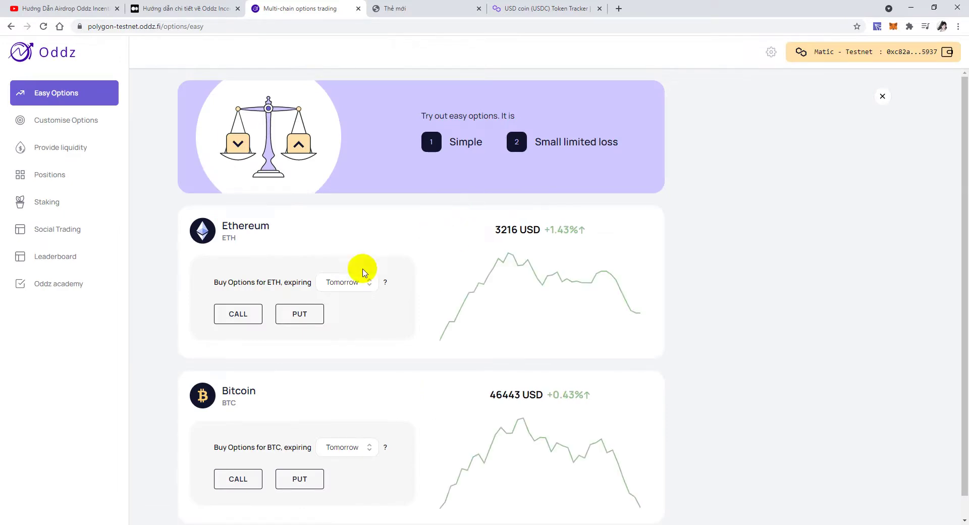
pyautogui.scroll(-1, 396, 202)
pyautogui.scroll(1, 404, 220)
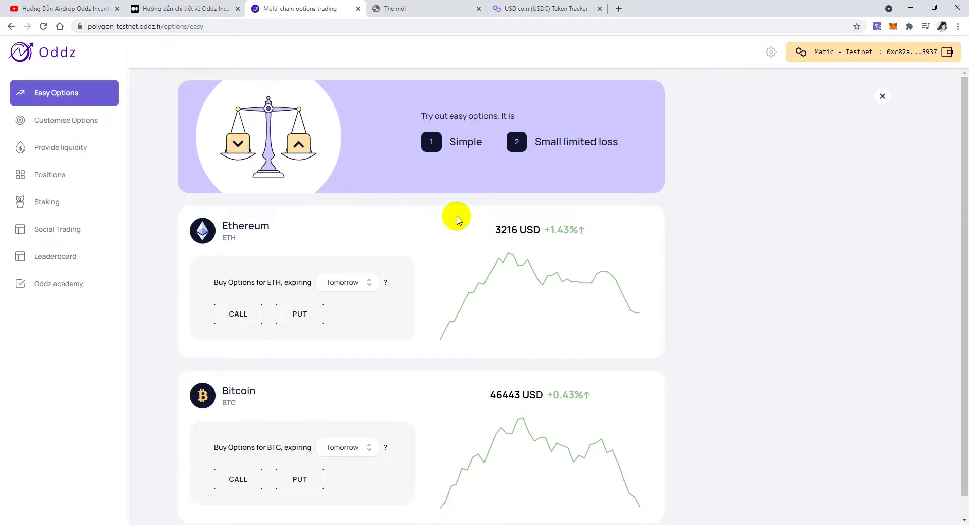
pyautogui.scroll(-1, 452, 221)
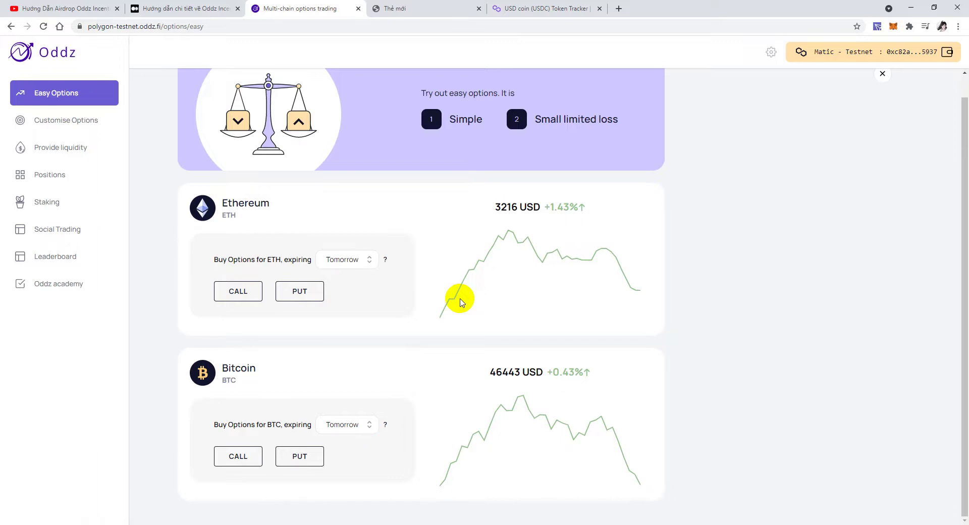
pyautogui.click(882, 73)
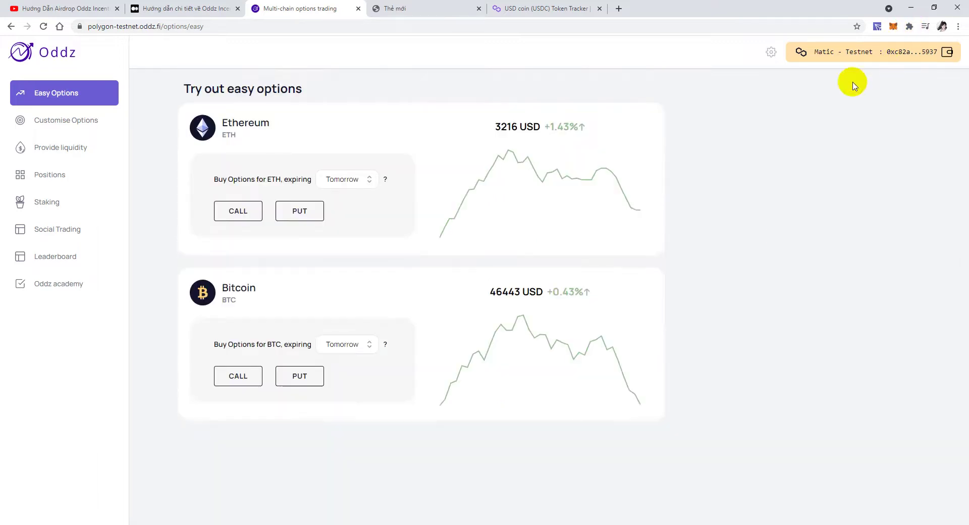
# Review the Medium guide's leaderboard challenge section, covering the ways to earn, the dates and the reward table
pyautogui.click(191, 6)
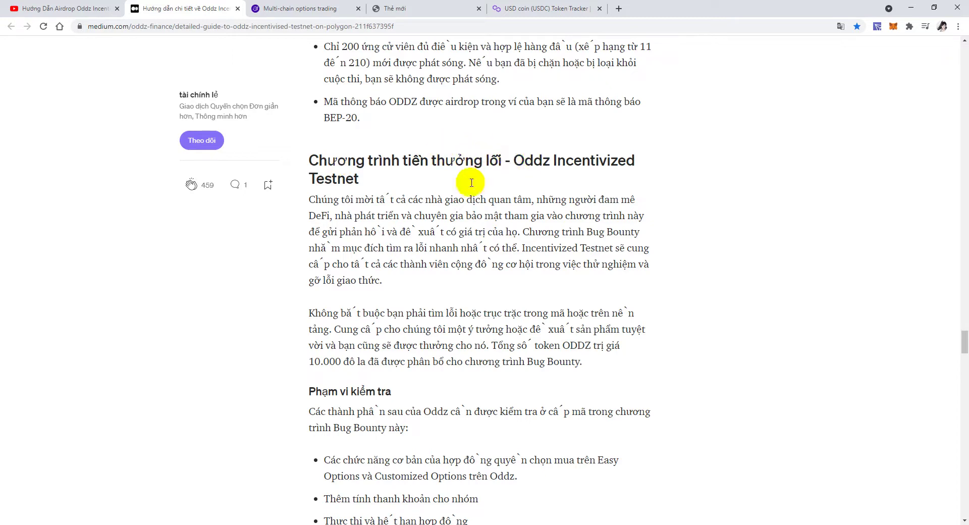
pyautogui.scroll(5, 475, 228)
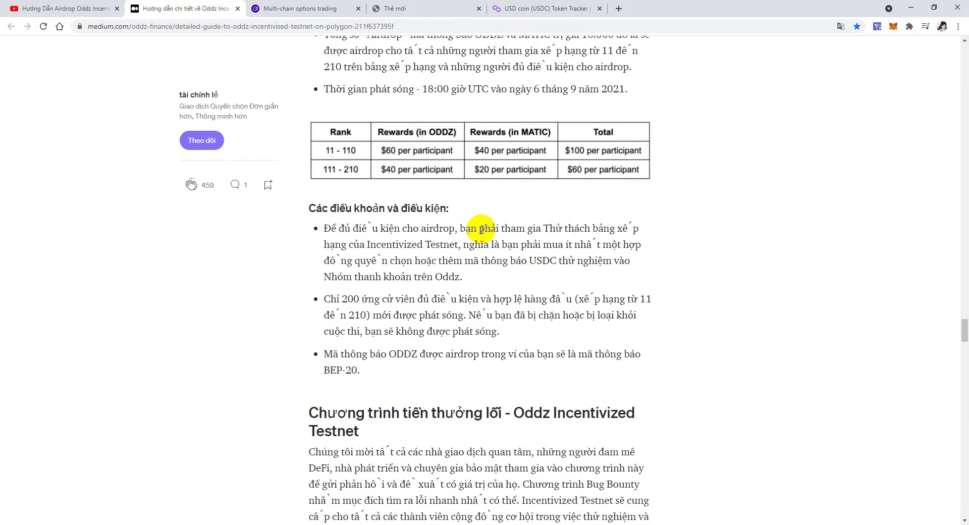
pyautogui.scroll(13, 481, 229)
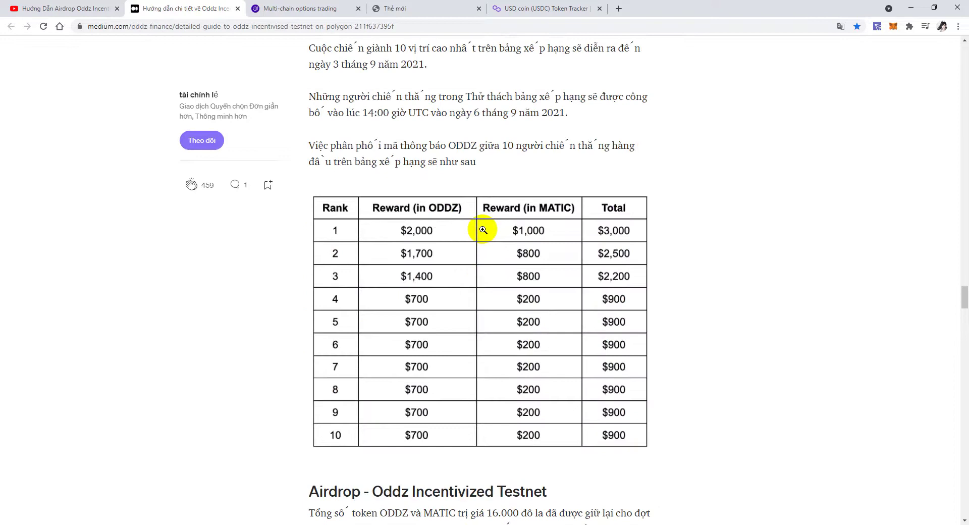
pyautogui.scroll(2, 483, 230)
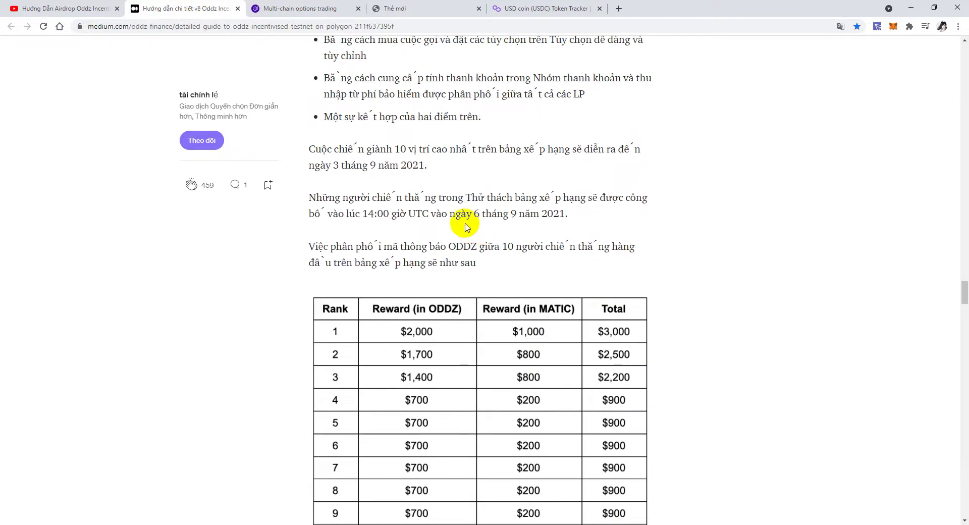
pyautogui.scroll(5, 465, 227)
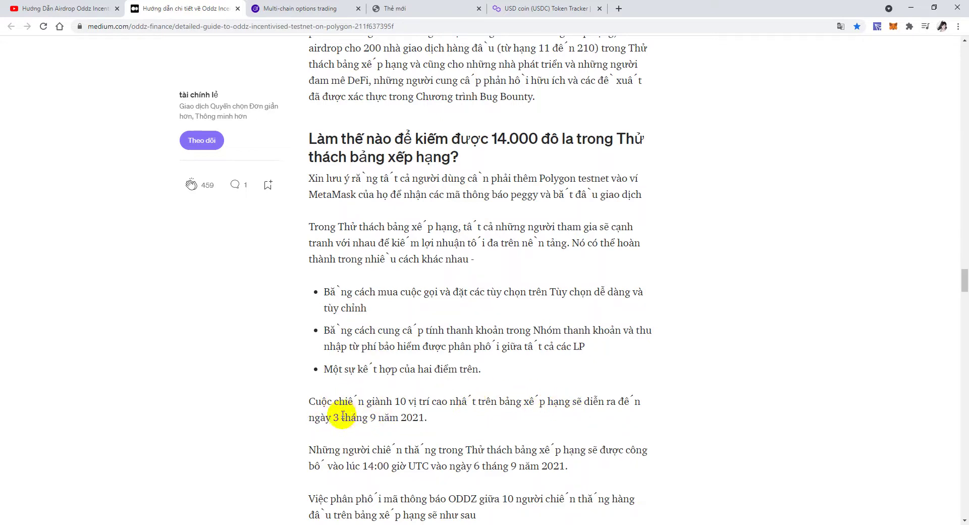
pyautogui.scroll(-2, 409, 406)
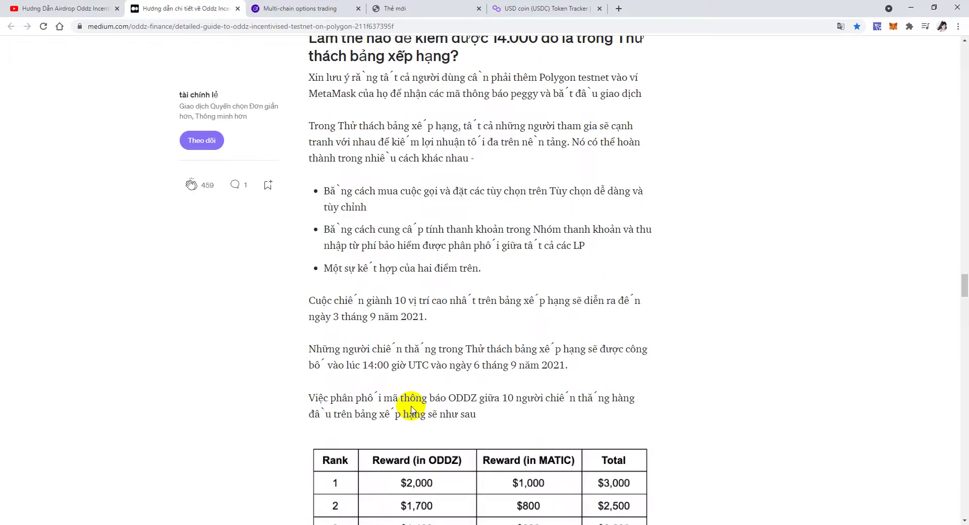
pyautogui.scroll(-3, 437, 407)
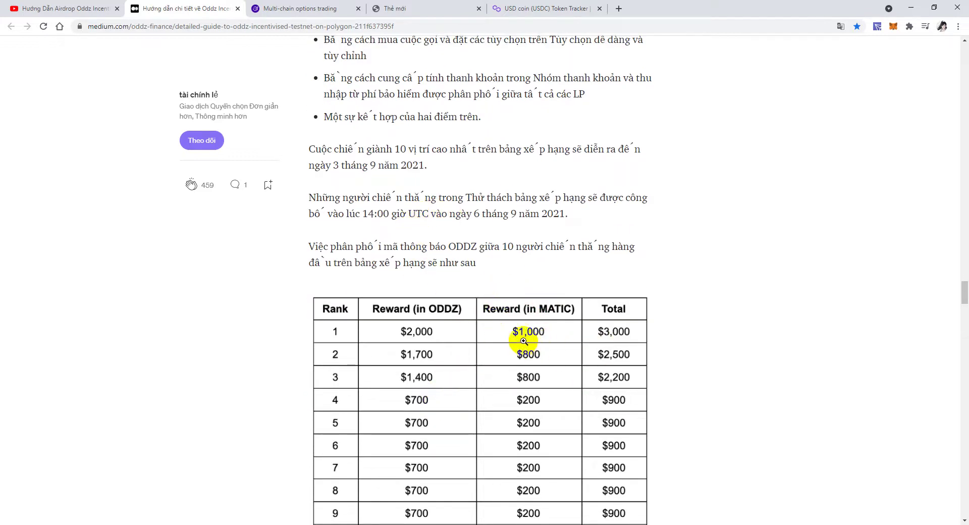
# Read on through the guide's top-10 reward table, the ODDZ airdrop details and conditions, and the Bug Bounty program's scope
pyautogui.scroll(-2, 530, 336)
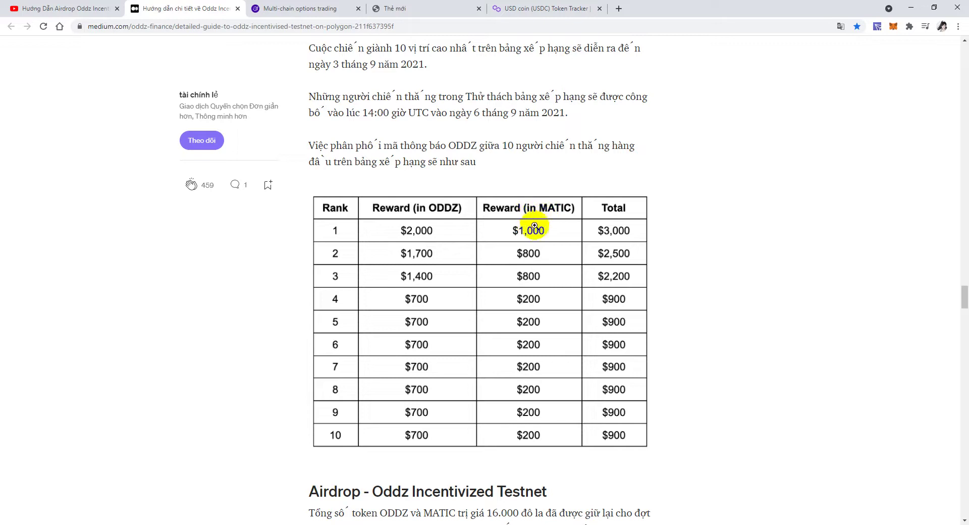
pyautogui.scroll(-2, 513, 217)
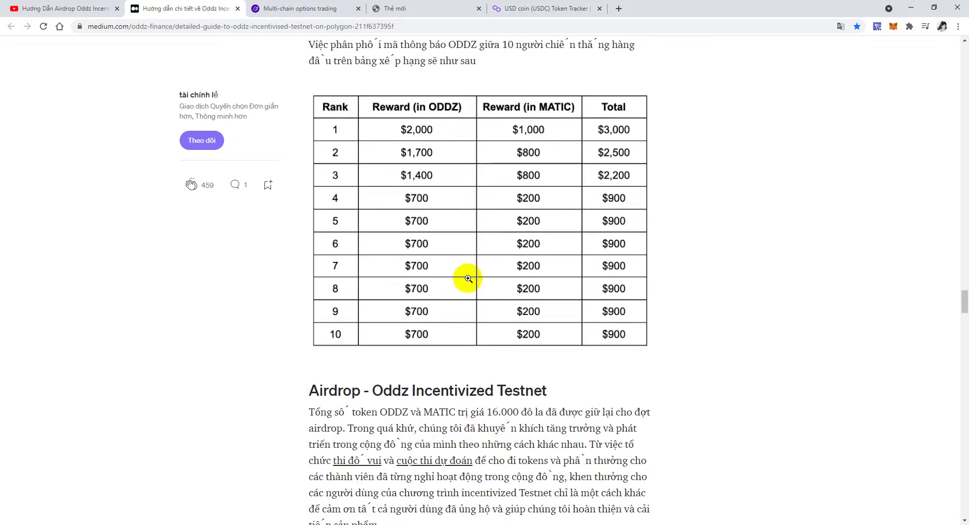
pyautogui.scroll(-4, 482, 275)
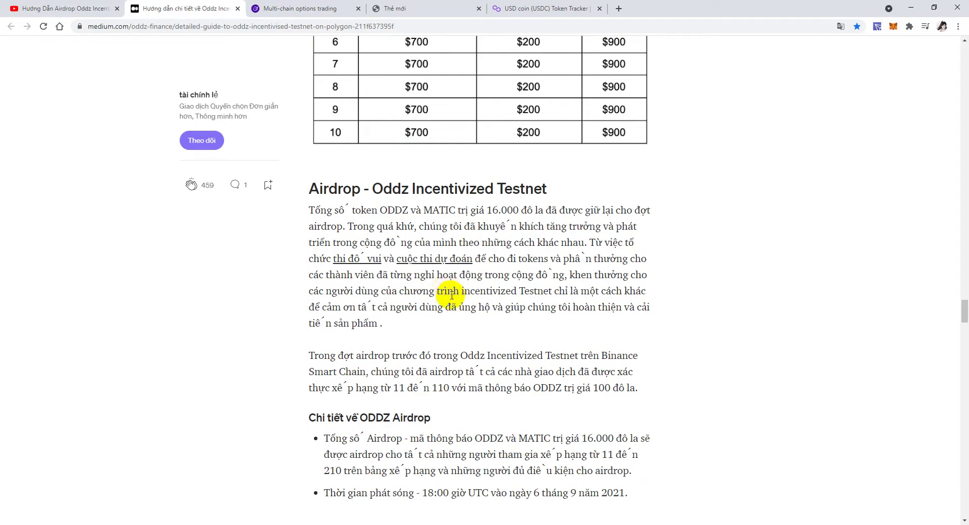
pyautogui.scroll(-5, 365, 217)
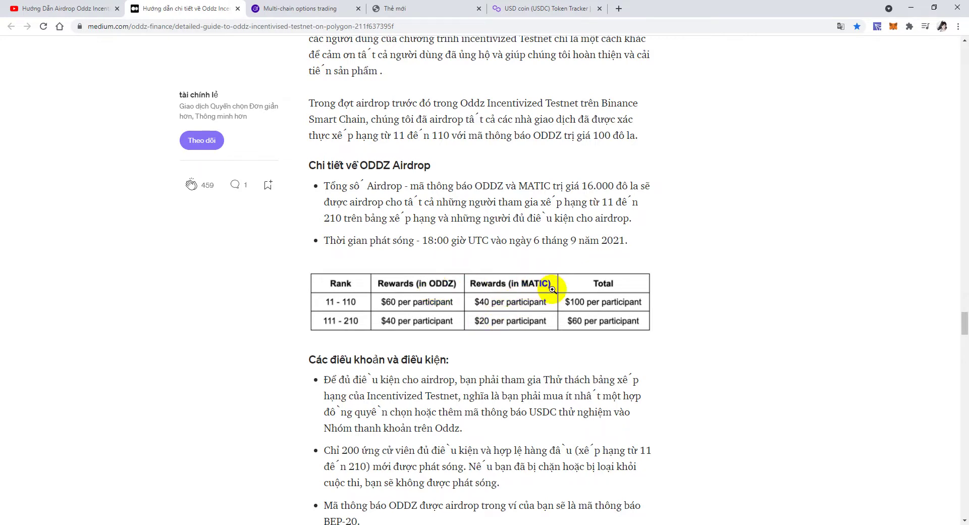
pyautogui.scroll(-20, 433, 321)
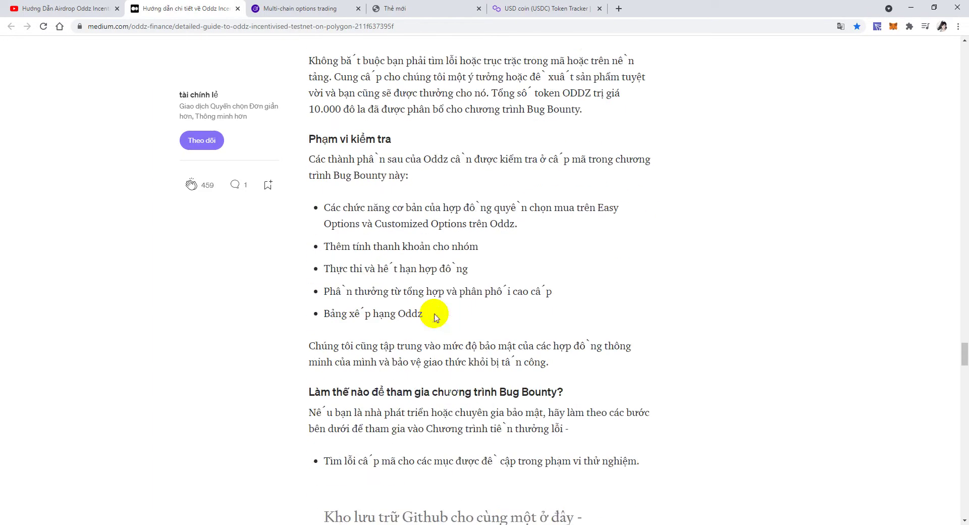
pyautogui.scroll(-10, 434, 313)
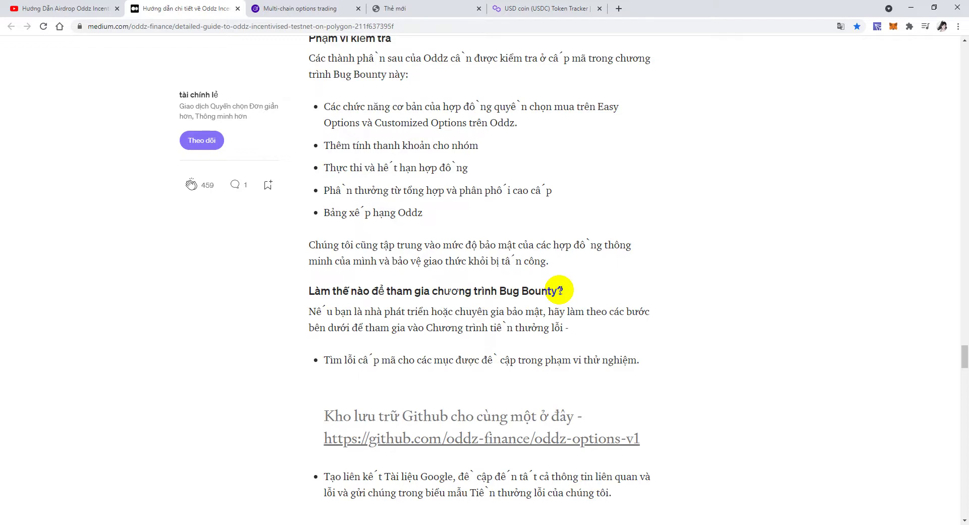
pyautogui.scroll(-5, 461, 403)
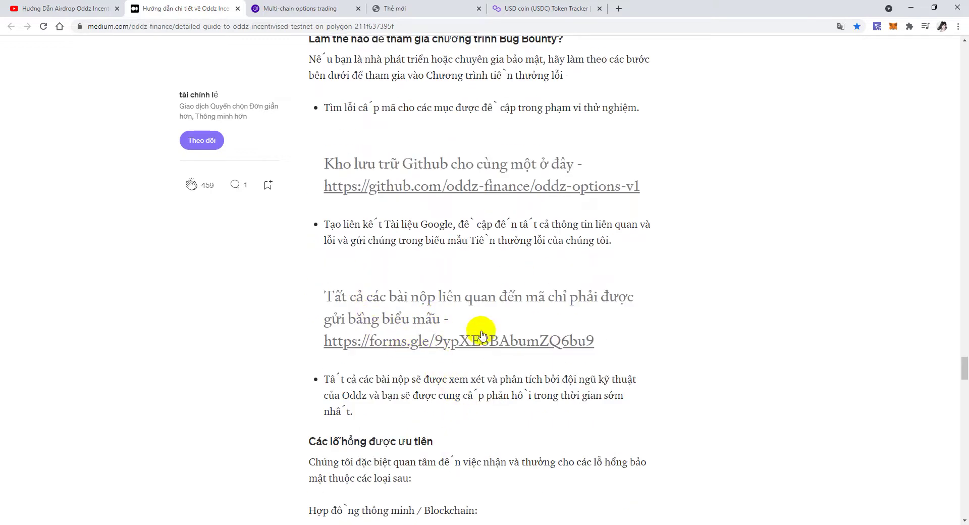
# Open the guide's linked Bug Reporting & Feedback form in a new tab and examine its required fields and issue categories
pyautogui.rightClick(478, 351)
pyautogui.press('Down')
pyautogui.press('Return')
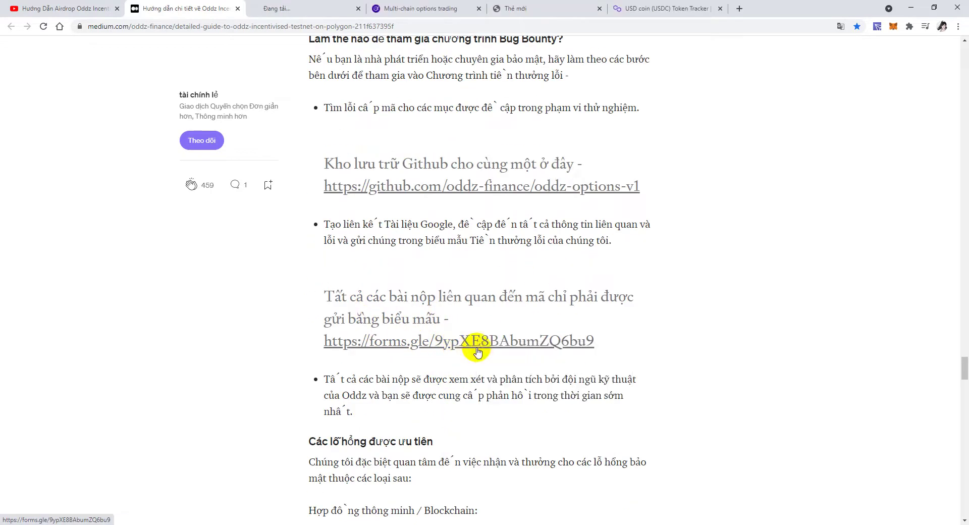
pyautogui.click(303, 8)
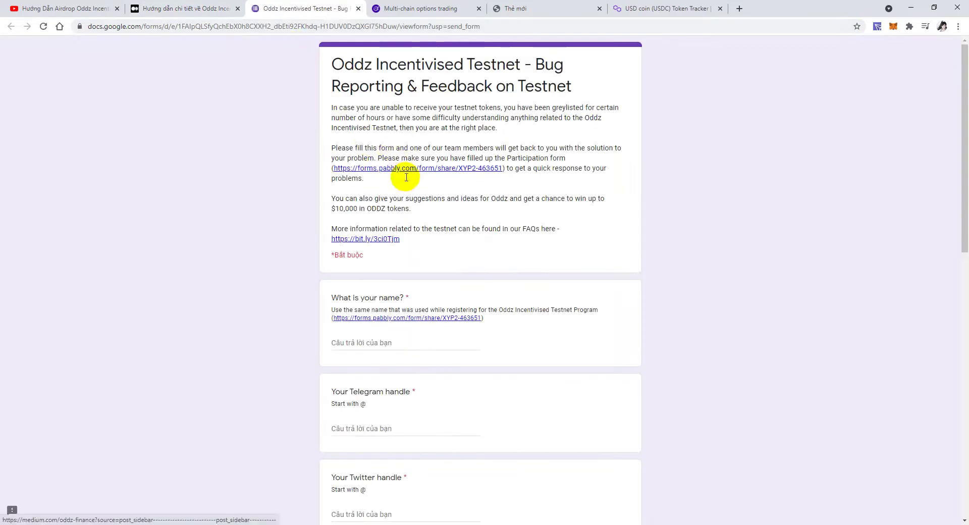
pyautogui.scroll(-5, 405, 168)
pyautogui.scroll(2, 389, 190)
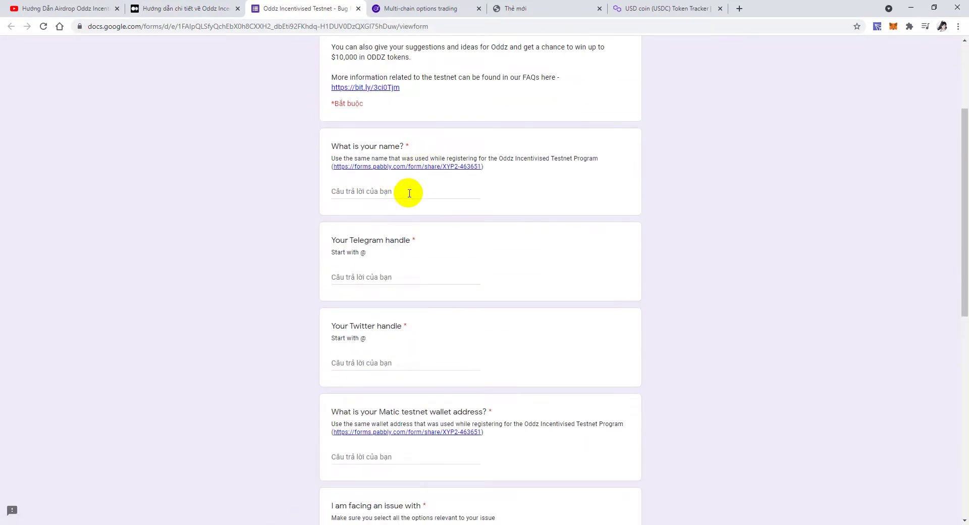
pyautogui.scroll(-6, 396, 272)
pyautogui.scroll(-3, 396, 281)
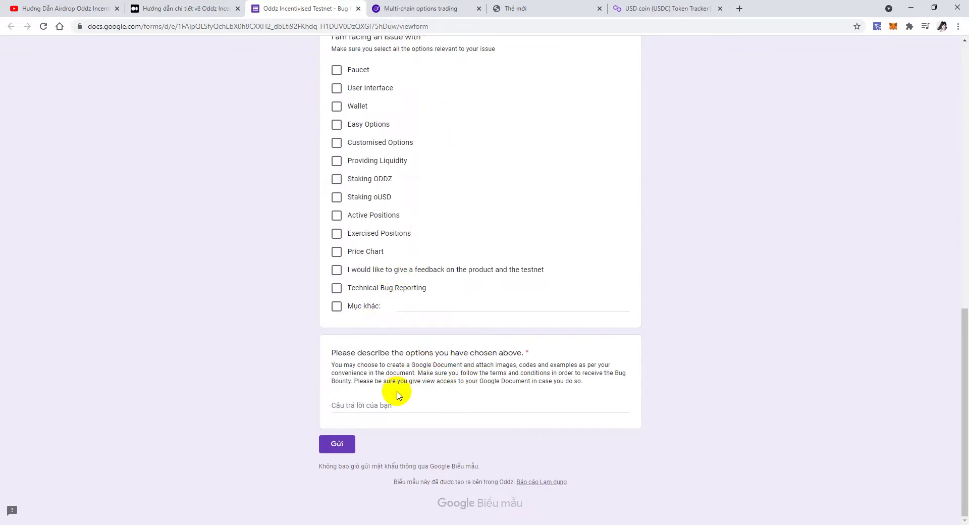
pyautogui.scroll(2, 422, 270)
pyautogui.scroll(-2, 422, 277)
pyautogui.scroll(4, 402, 270)
pyautogui.scroll(-4, 402, 270)
# Return to the Medium guide and review the Bug Bounty reward, participation instructions, prioritised vulnerabilities and feedback options for non-developers
pyautogui.click(157, 6)
pyautogui.scroll(2, 452, 320)
pyautogui.scroll(-5, 429, 354)
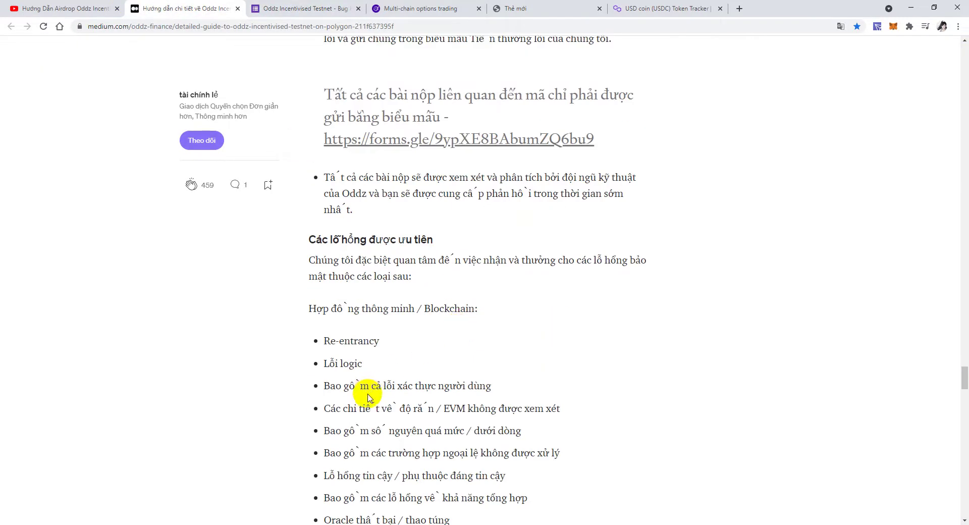
pyautogui.scroll(-9, 417, 356)
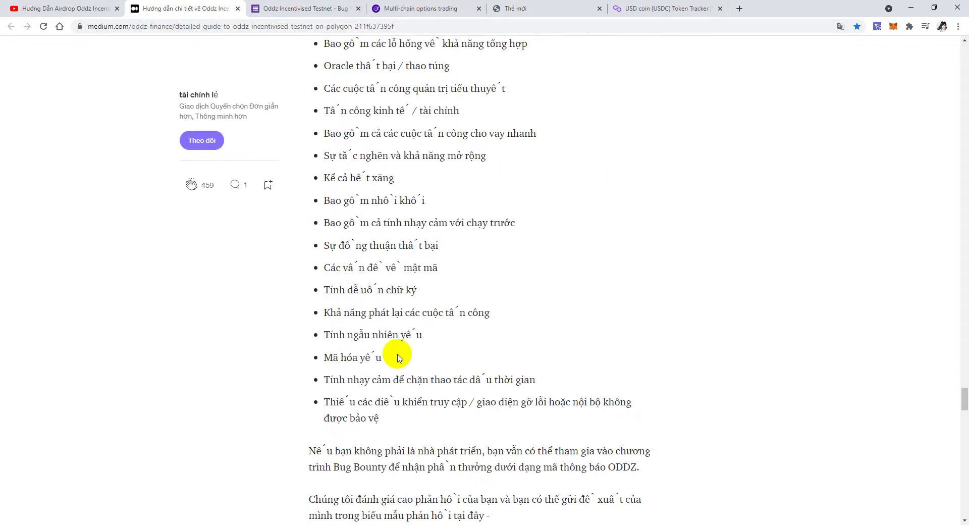
pyautogui.scroll(18, 397, 357)
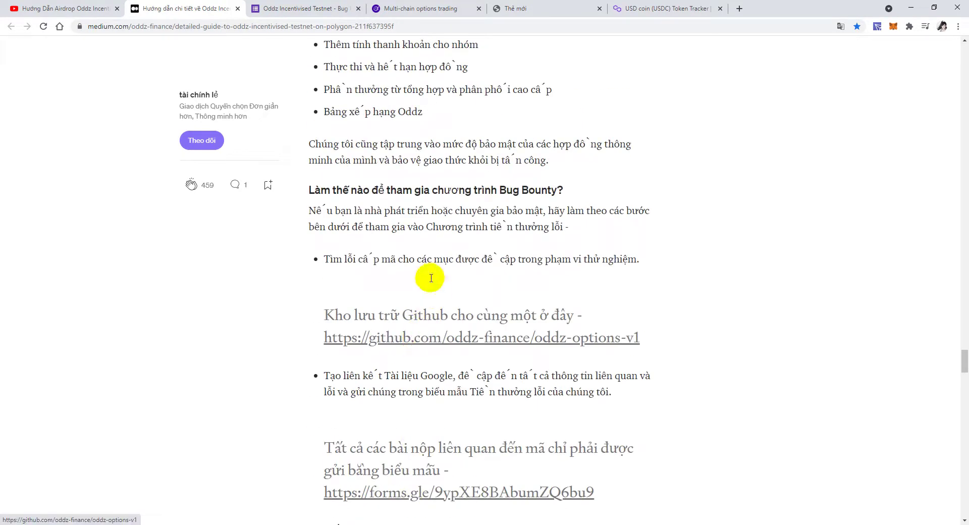
pyautogui.scroll(4, 429, 229)
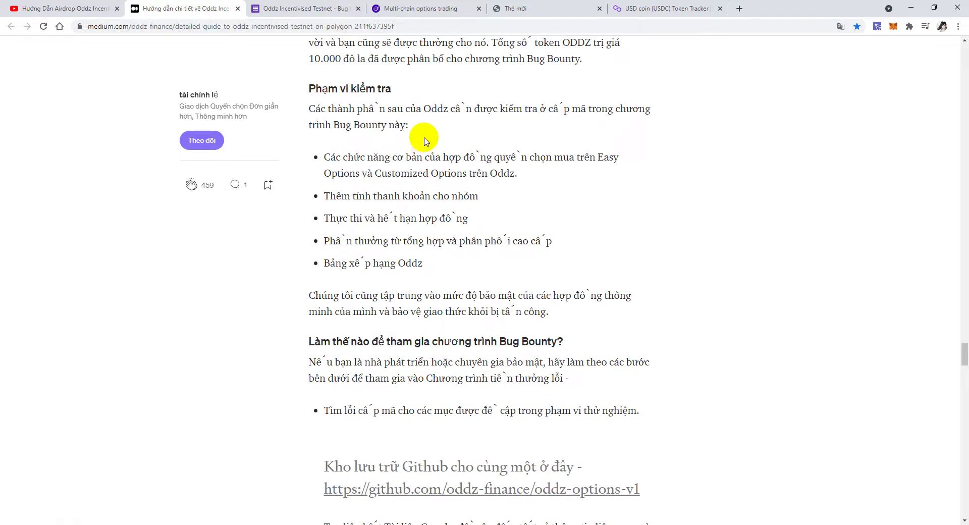
pyautogui.scroll(1, 417, 154)
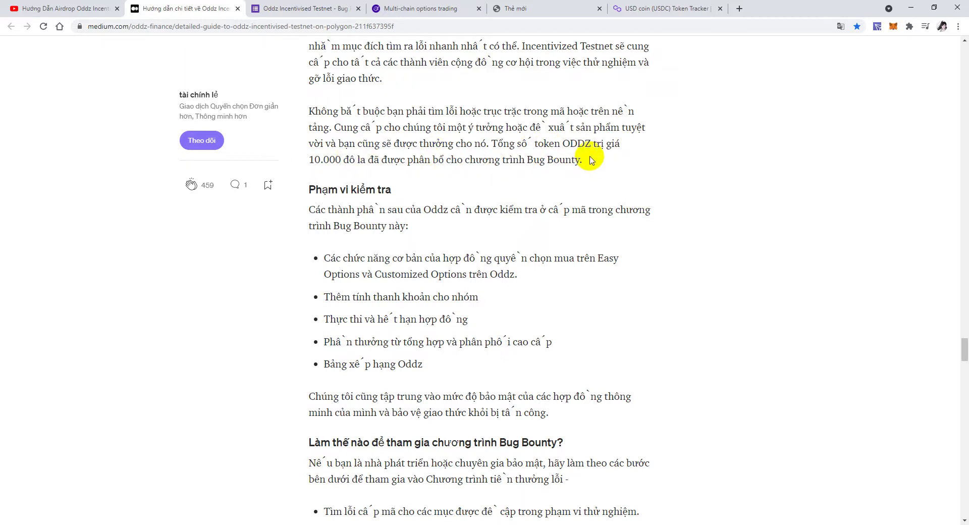
pyautogui.scroll(-7, 490, 187)
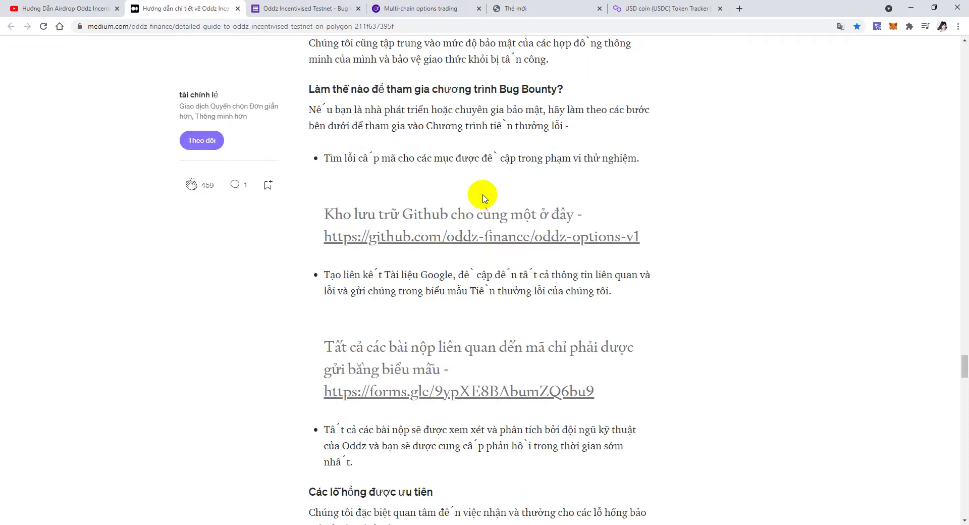
pyautogui.scroll(-6, 485, 232)
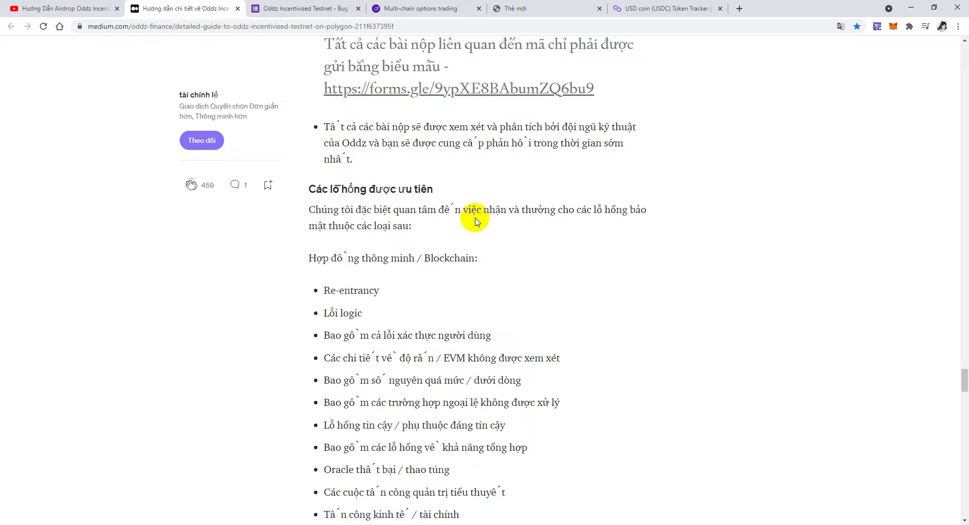
pyautogui.scroll(-8, 475, 214)
pyautogui.scroll(12, 477, 217)
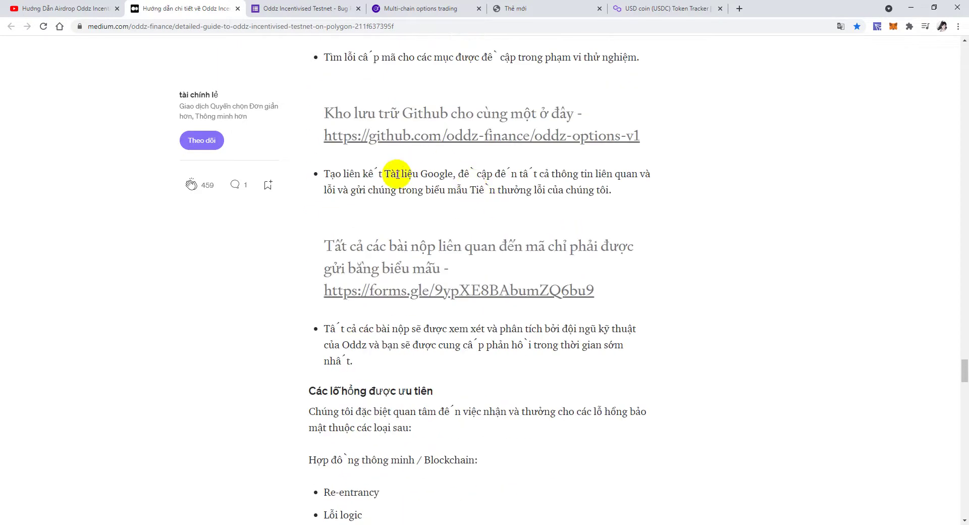
pyautogui.scroll(-14, 549, 295)
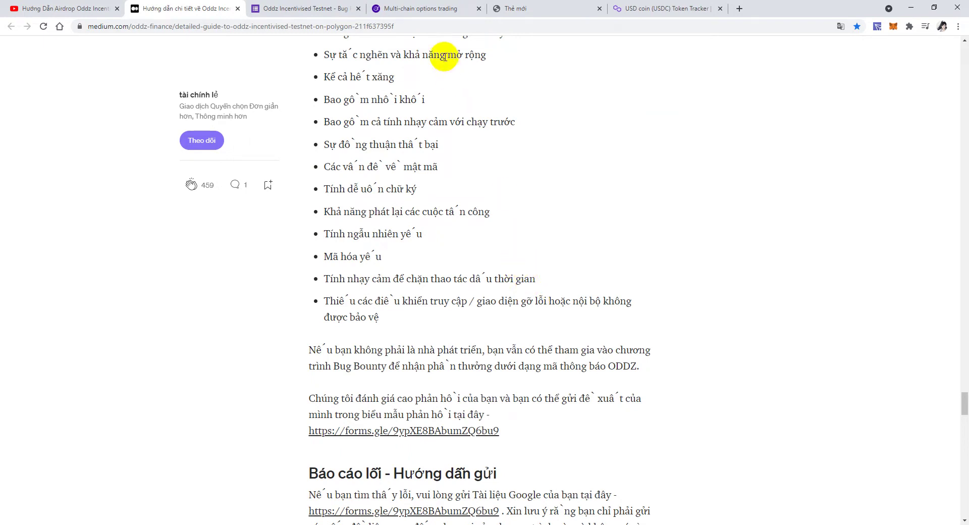
# Switch to the Oddz testnet's Easy Options and show the Bitcoin call offers expiring tomorrow
pyautogui.click(427, 10)
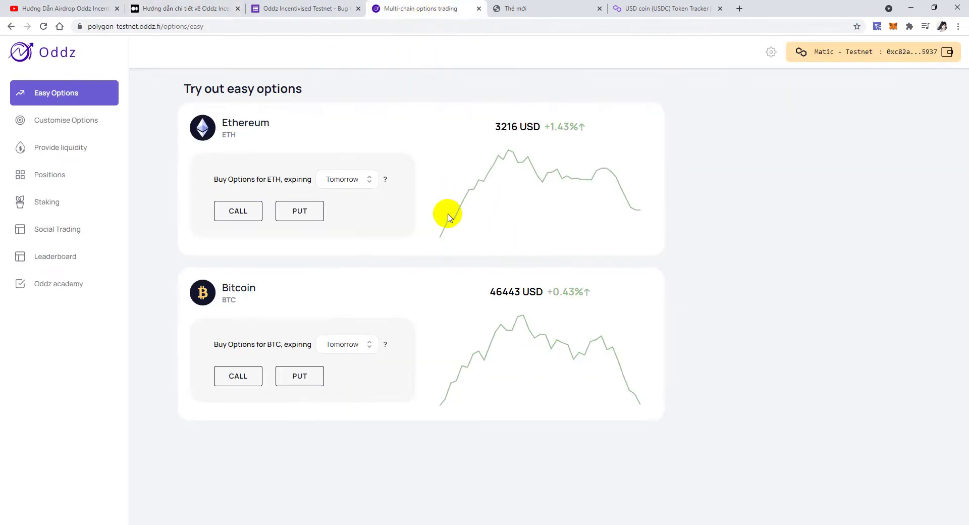
pyautogui.click(51, 103)
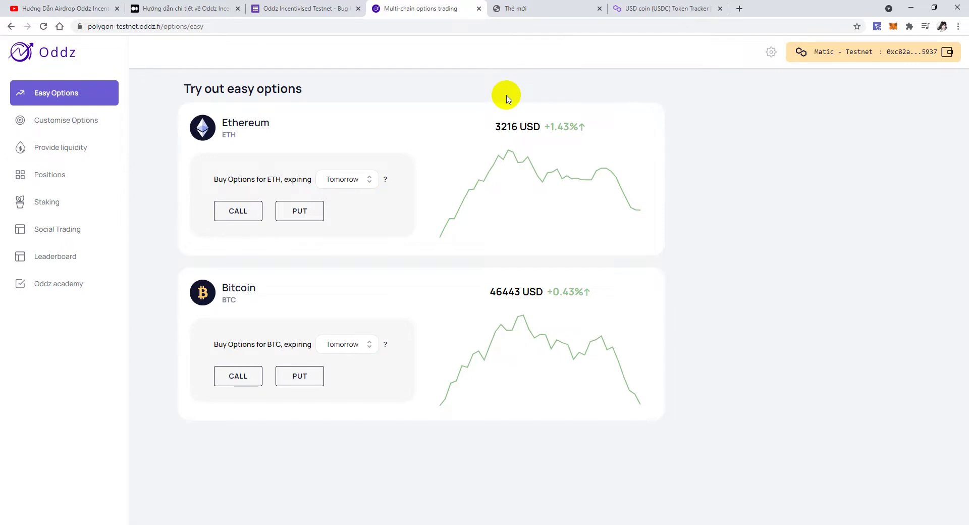
pyautogui.click(238, 376)
pyautogui.scroll(-2, 338, 353)
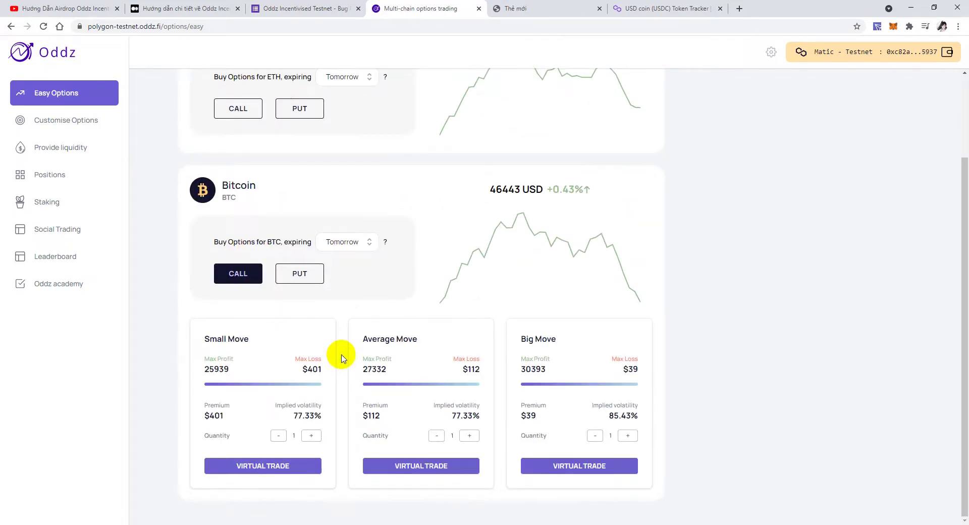
# Set the quantity of the Bitcoin Small Move call option to 2, dismissing the desktop notification
pyautogui.click(312, 436)
pyautogui.click(313, 436)
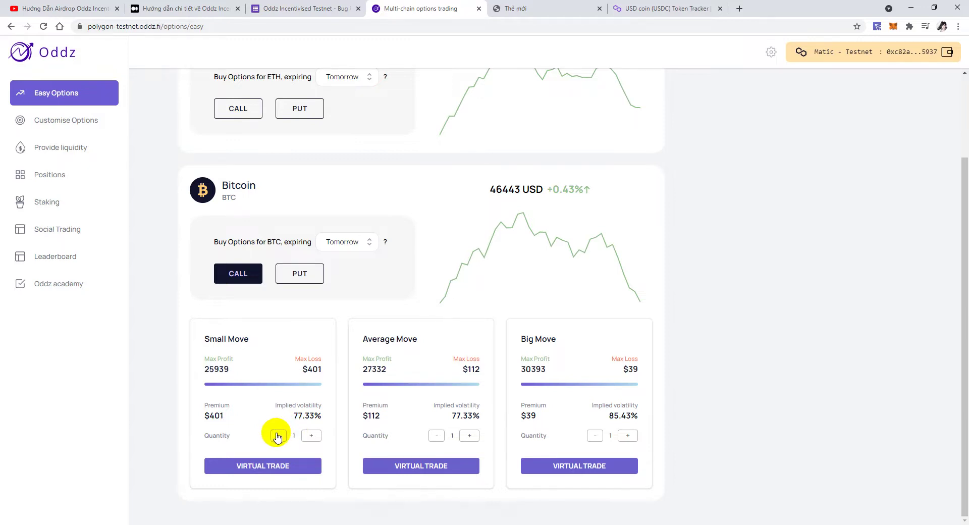
pyautogui.click(311, 436)
pyautogui.click(311, 437)
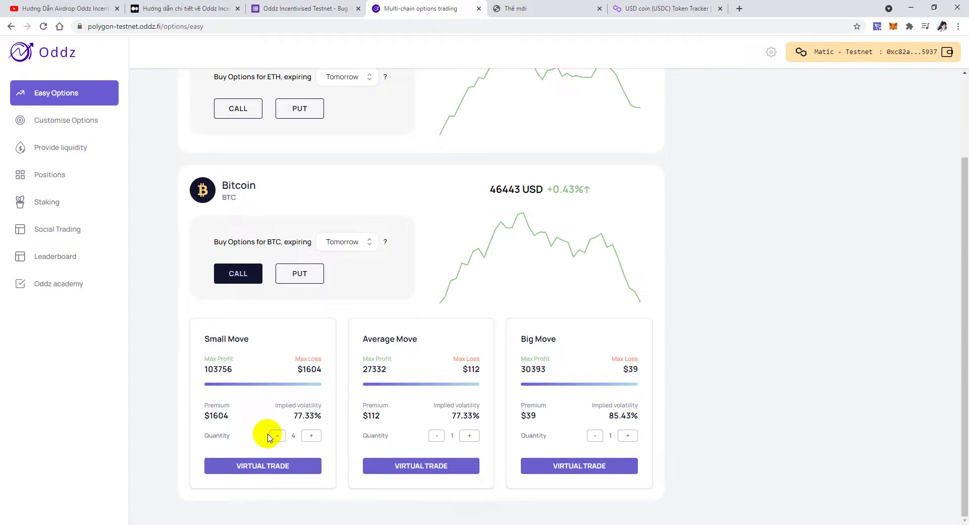
pyautogui.click(279, 436)
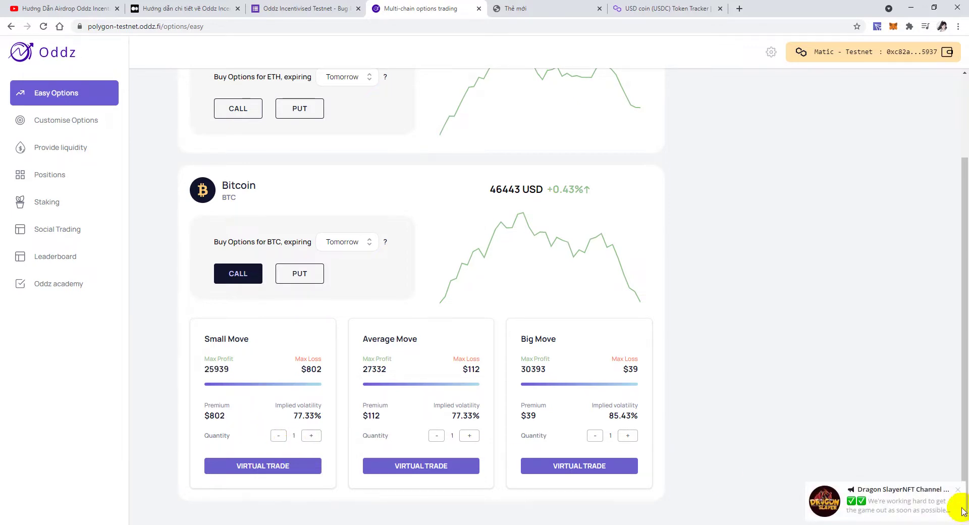
pyautogui.click(958, 490)
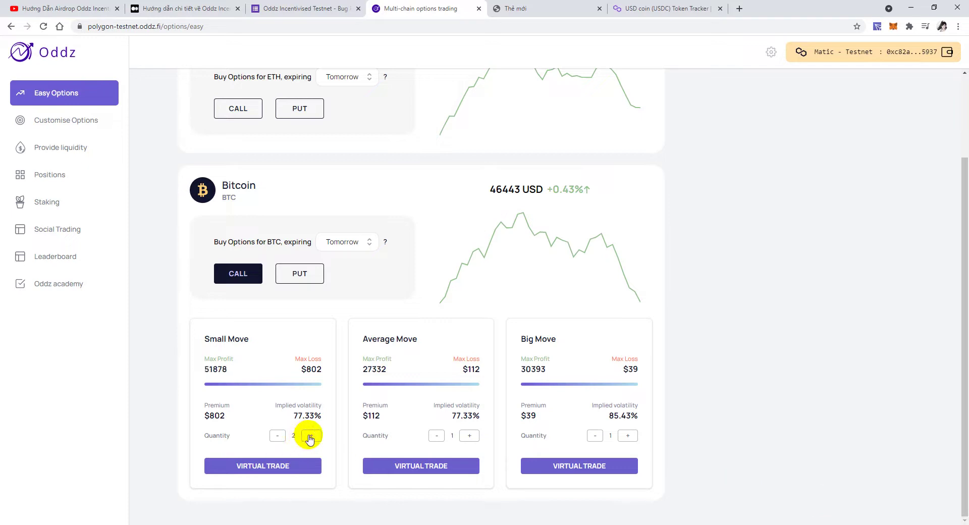
# Start a virtual trade for the Small Move Bitcoin call and approve Oddz's USDC spending permission in MetaMask
pyautogui.click(266, 467)
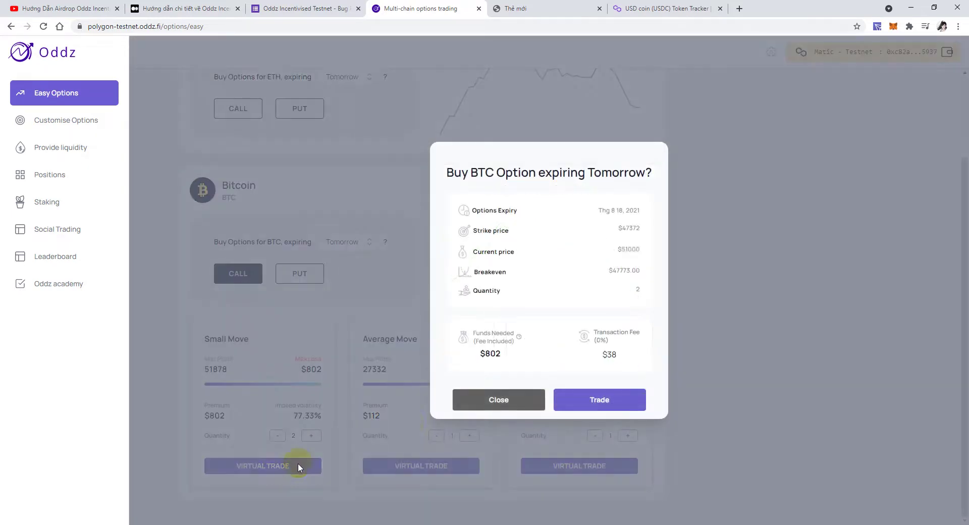
pyautogui.click(591, 399)
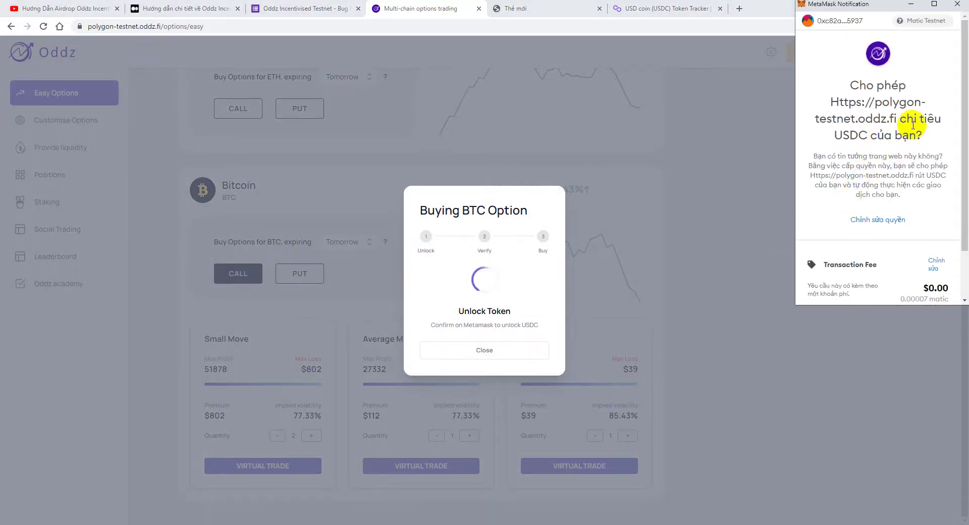
pyautogui.scroll(-2, 858, 86)
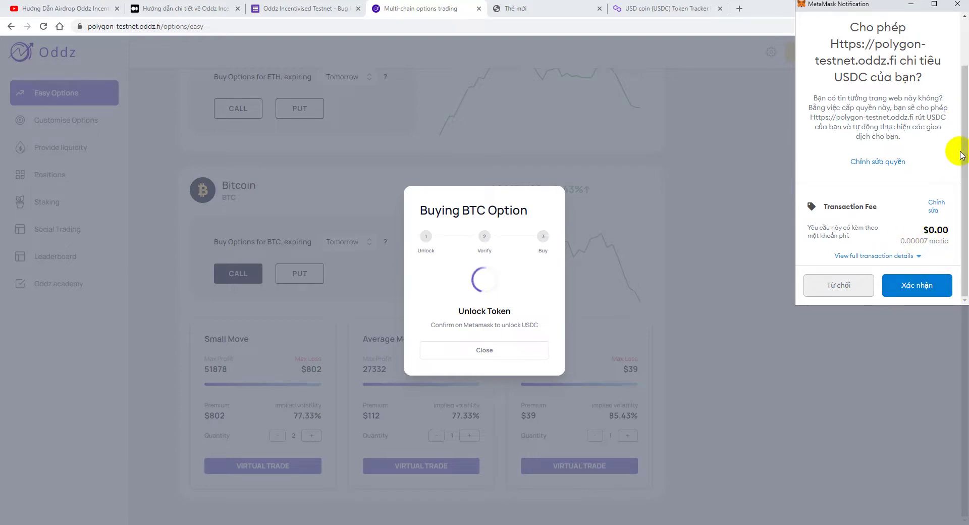
pyautogui.click(920, 287)
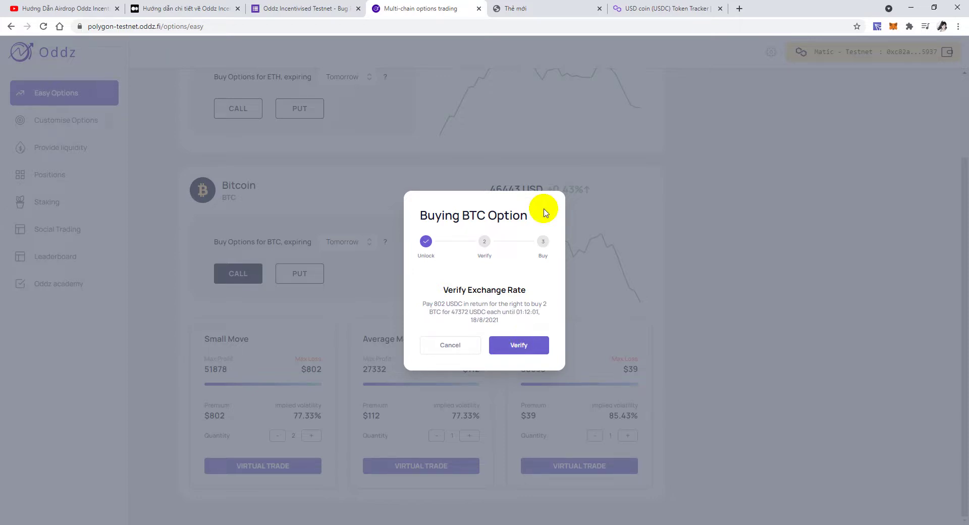
# Verify the exchange rate for the 2 BTC call option at 47372 USDC each, buy it and confirm the transaction in MetaMask
pyautogui.click(511, 345)
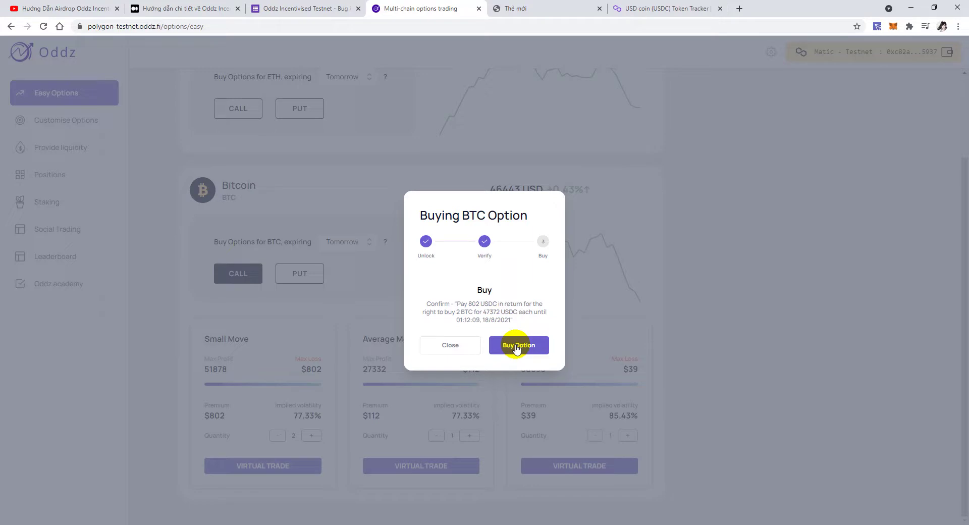
pyautogui.click(541, 348)
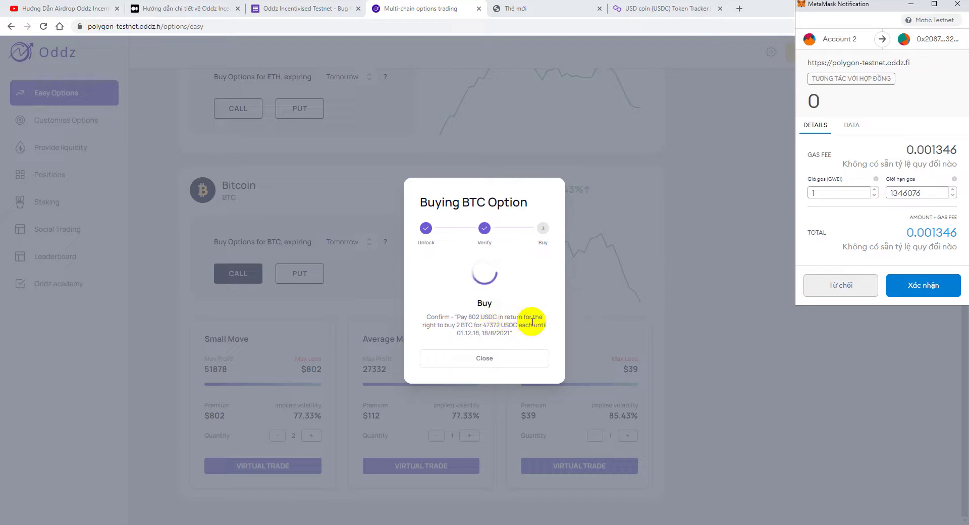
pyautogui.click(484, 322)
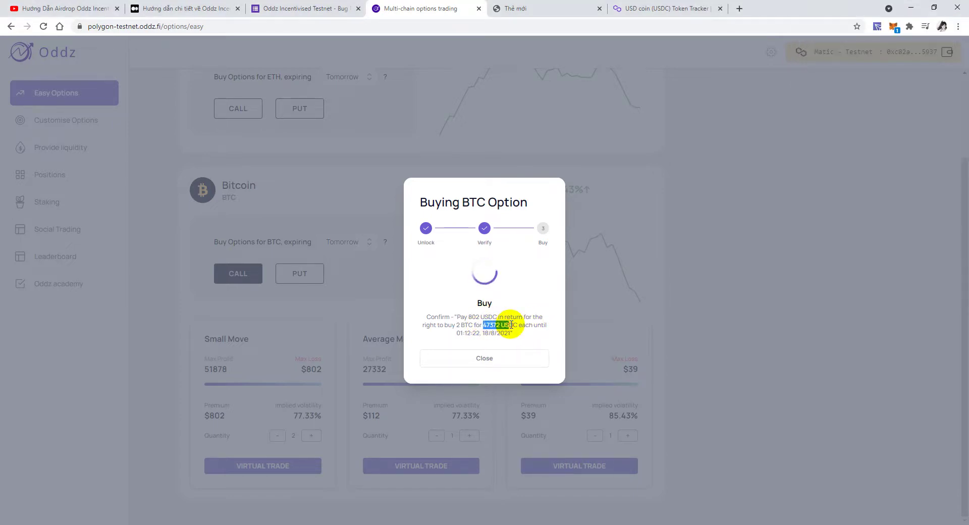
pyautogui.hotkey('alt', 'Tab')
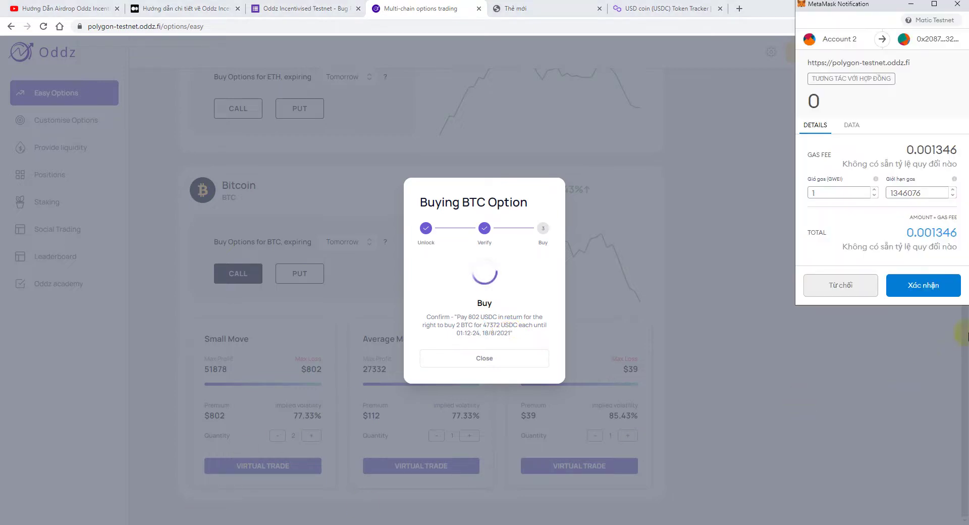
pyautogui.click(923, 285)
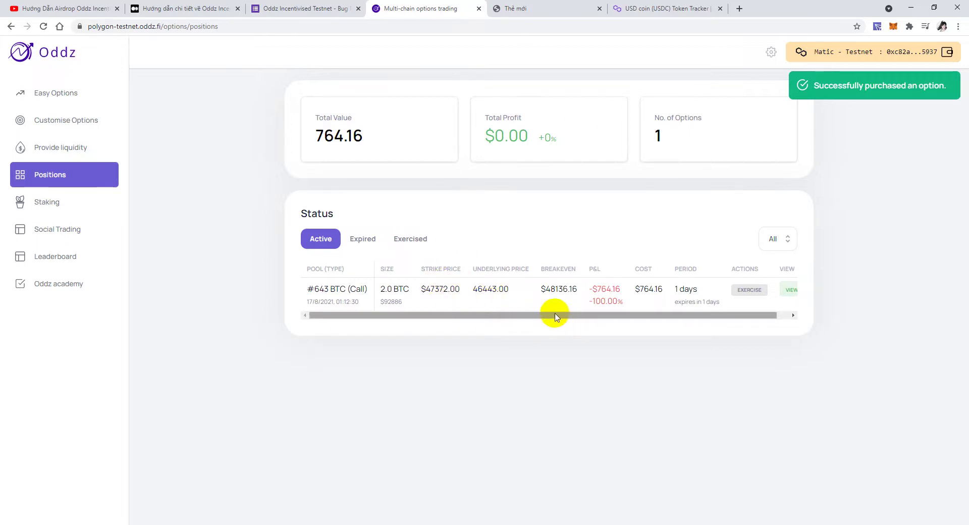
# Examine the purchased Bitcoin call's size, strike price and period in the active positions
pyautogui.moveTo(557, 316); pyautogui.dragTo(664, 318)
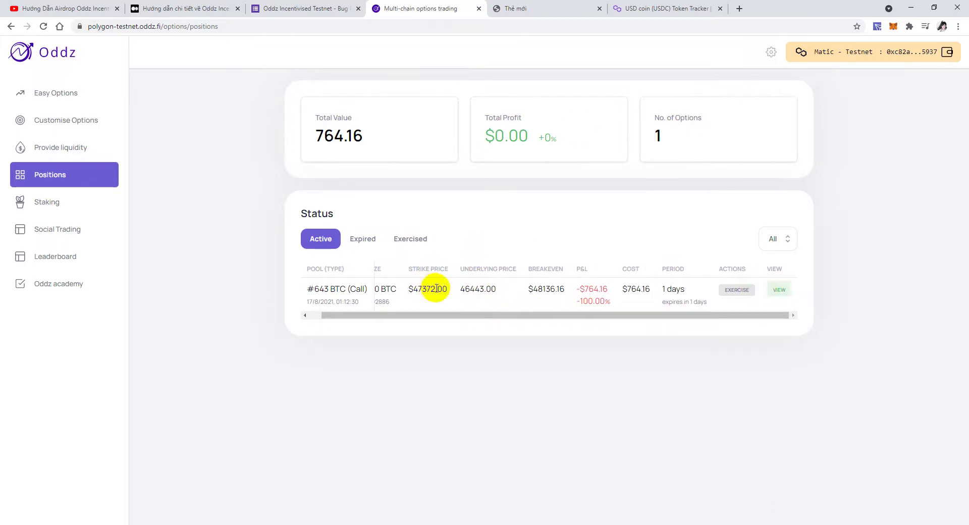
pyautogui.moveTo(422, 297); pyautogui.dragTo(359, 320)
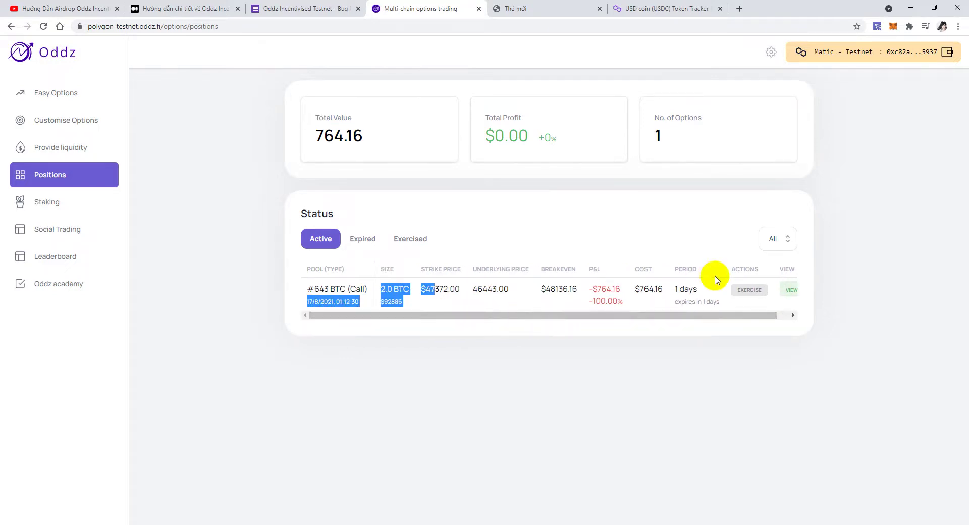
pyautogui.moveTo(677, 288); pyautogui.dragTo(697, 286)
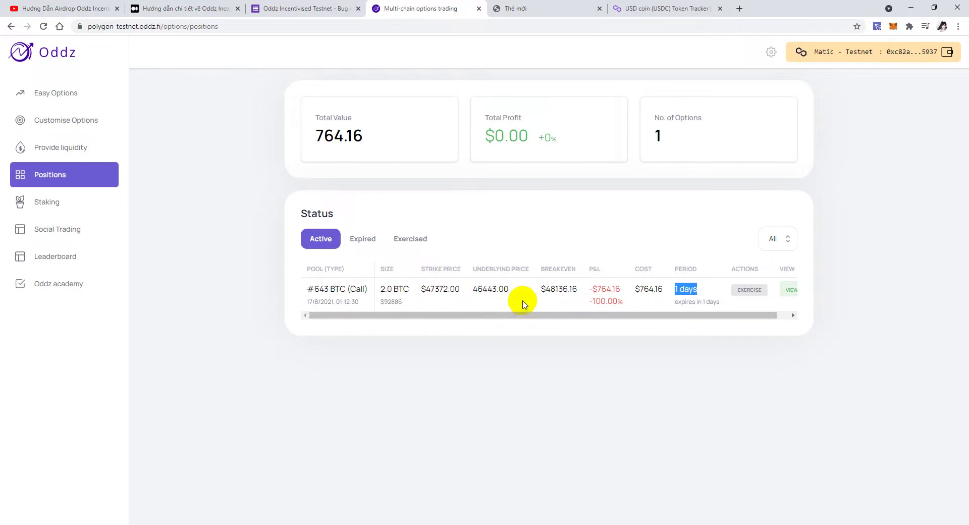
# Go to Staking, enter the maximum 100.00 ODDZ, accept the staking terms and submit the stake
pyautogui.click(53, 197)
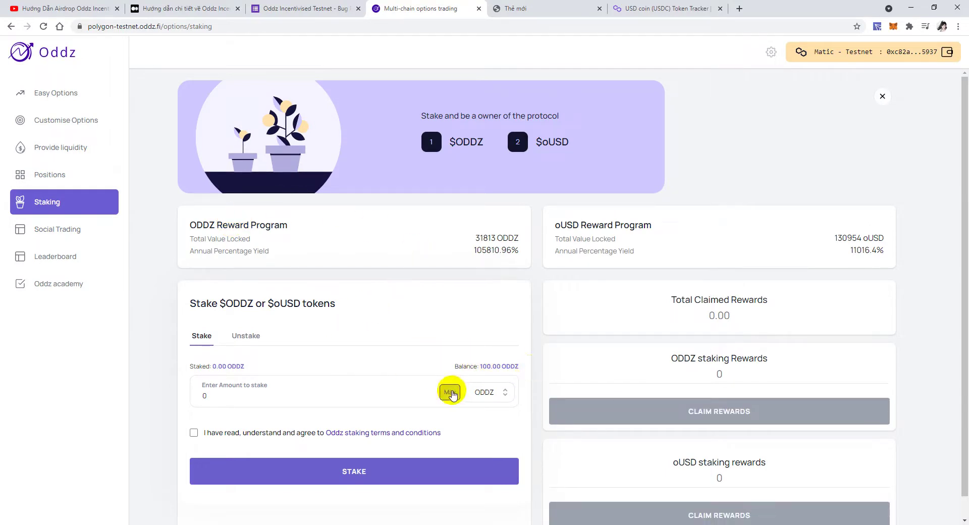
pyautogui.click(194, 433)
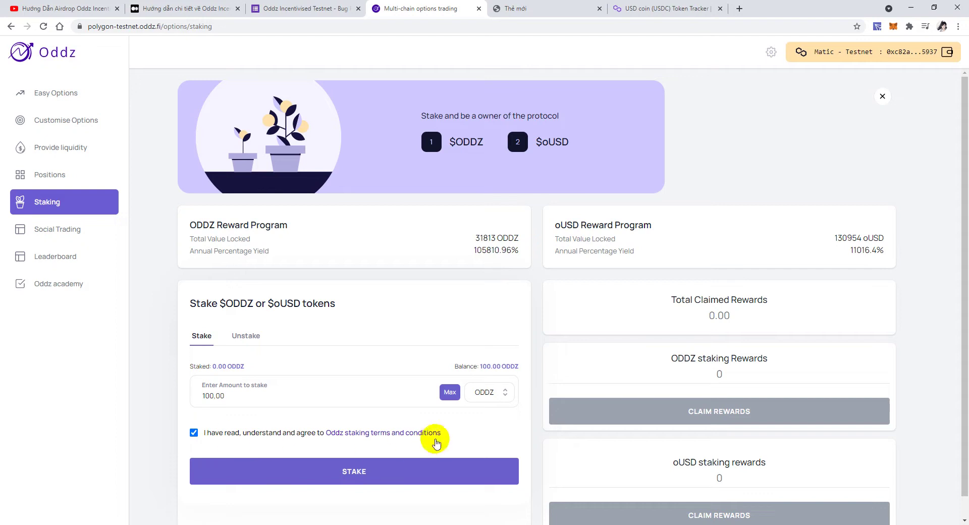
pyautogui.scroll(-1, 353, 446)
pyautogui.click(349, 451)
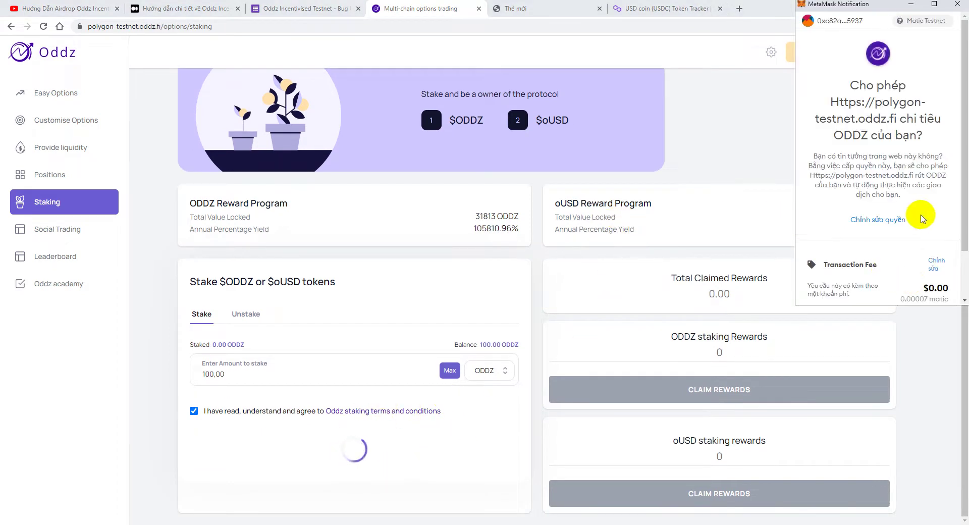
# Approve Oddz's ODDZ spending permission and confirm the stake transaction in MetaMask, dismissing the desktop notification
pyautogui.scroll(-2, 913, 216)
pyautogui.click(909, 286)
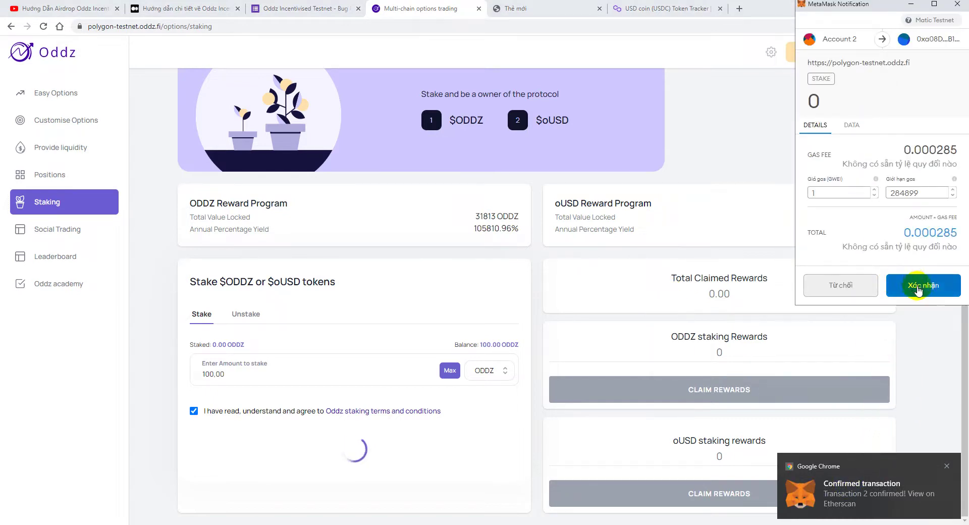
pyautogui.click(894, 281)
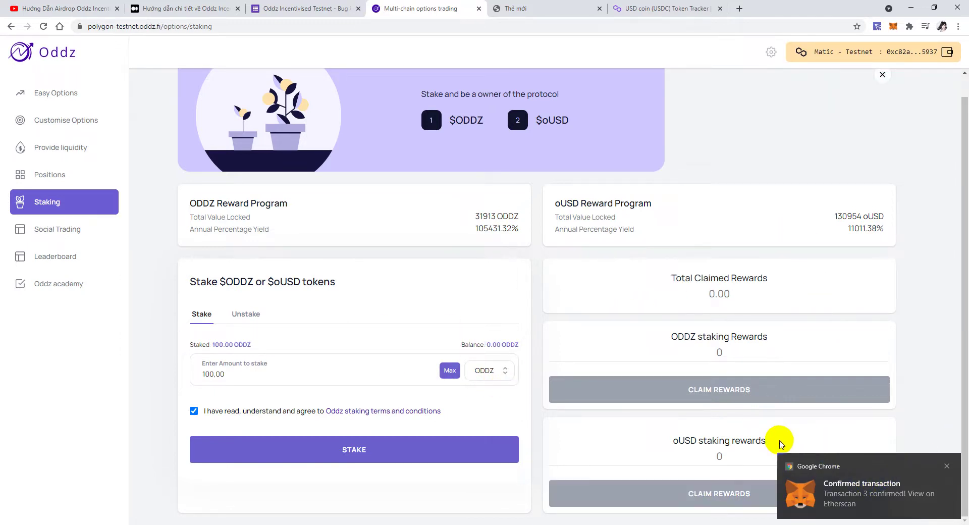
pyautogui.click(947, 466)
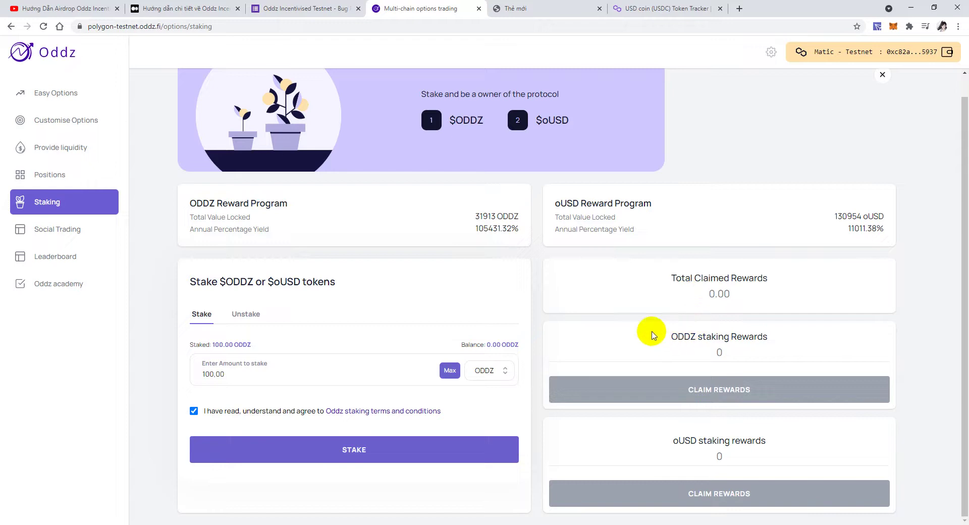
# Reload the staking page and check the staked ODDZ amount and the ODDZ and oUSD reward claims
pyautogui.scroll(1, 314, 102)
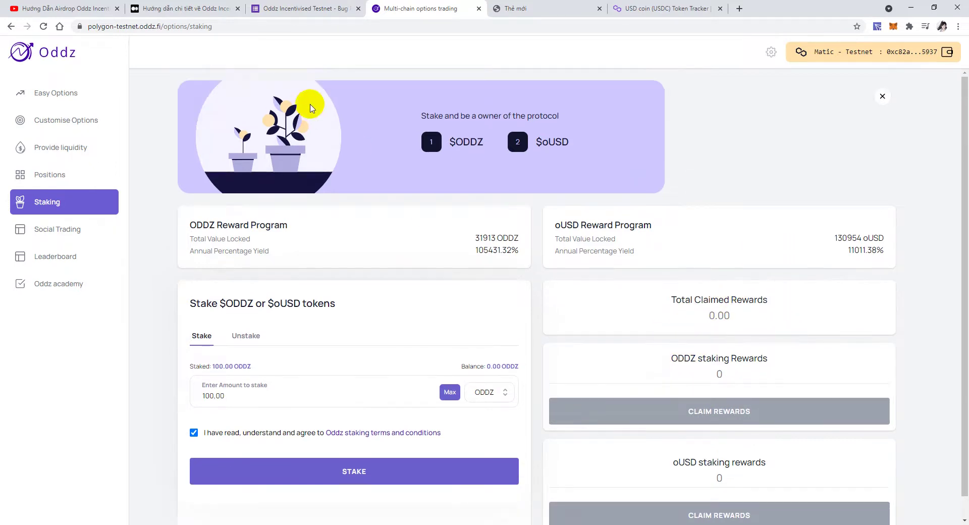
pyautogui.click(281, 27)
pyautogui.press('Return')
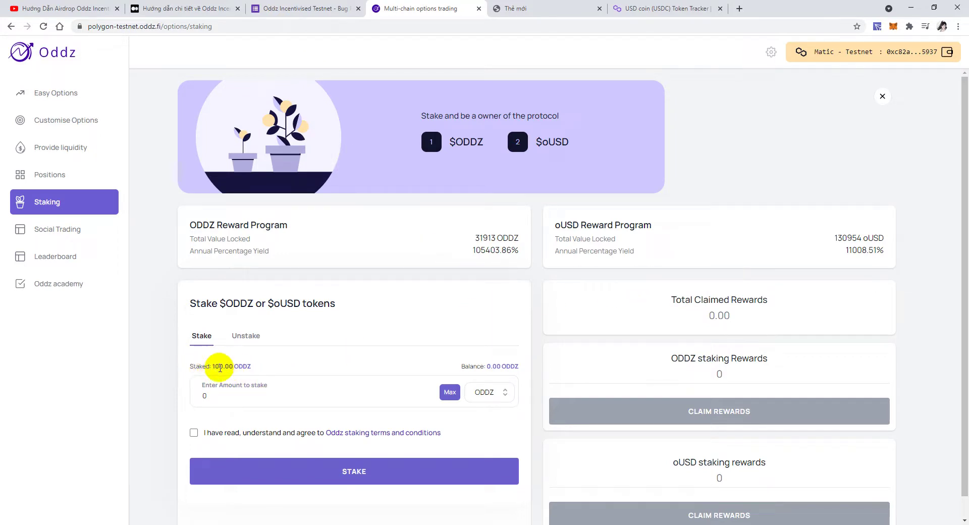
pyautogui.moveTo(218, 368); pyautogui.dragTo(255, 370)
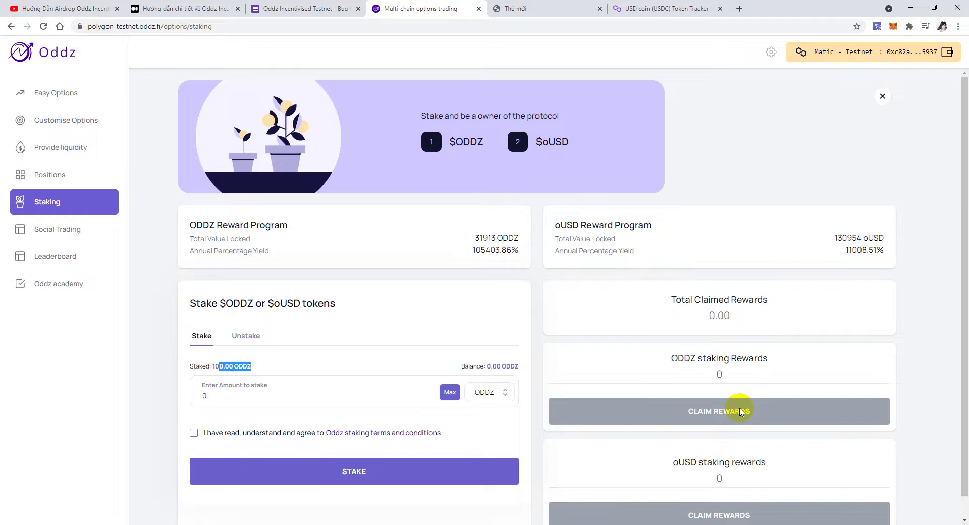
pyautogui.scroll(-1, 740, 412)
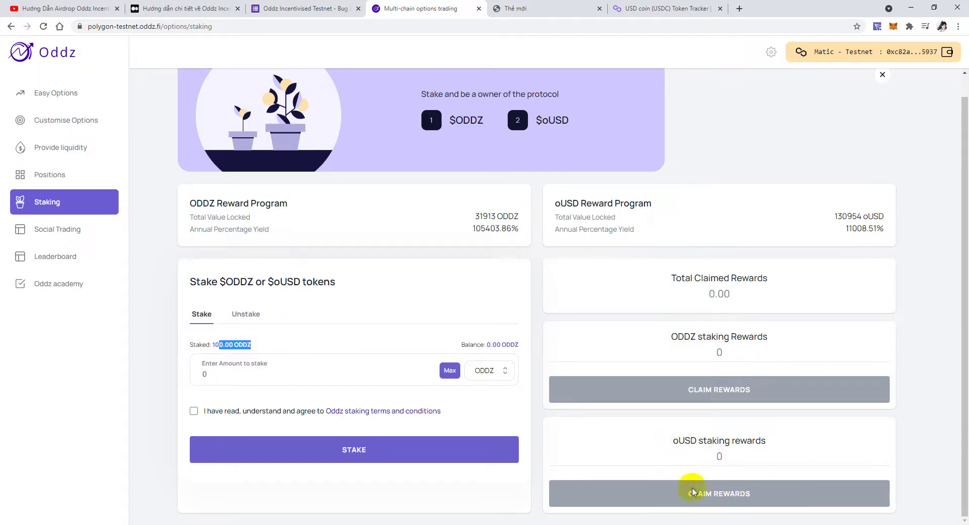
pyautogui.click(726, 501)
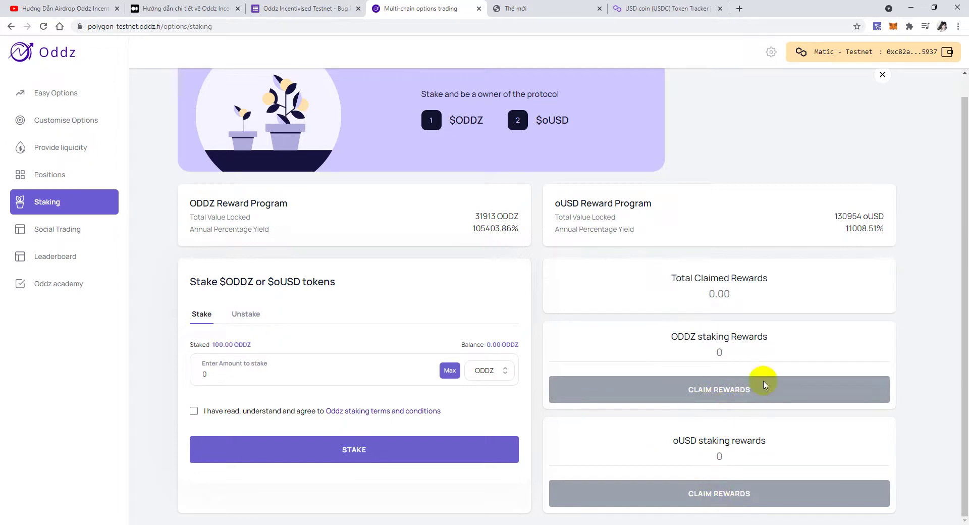
# Go to Social Trading and start copying the newest Bitcoin put, with size 1.0 BTC and strike price $42728
pyautogui.click(68, 233)
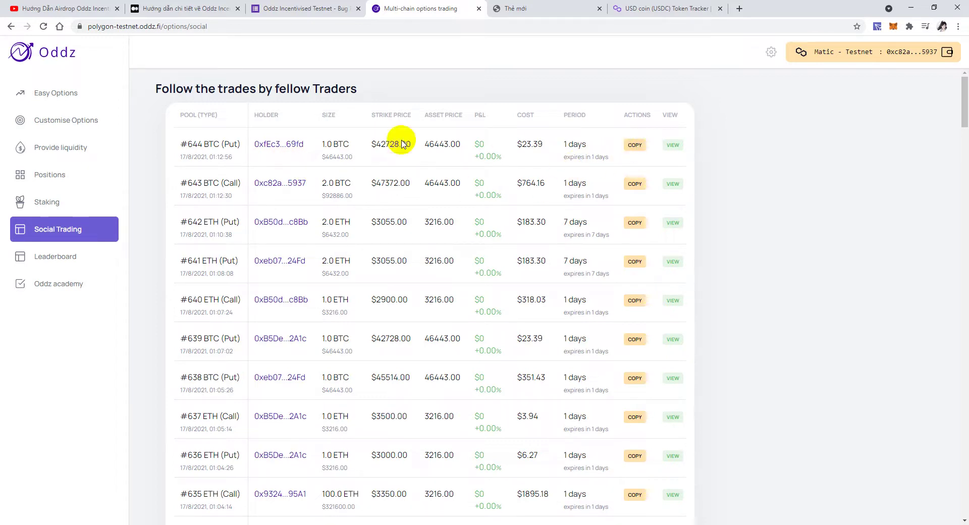
pyautogui.moveTo(204, 144); pyautogui.dragTo(317, 145)
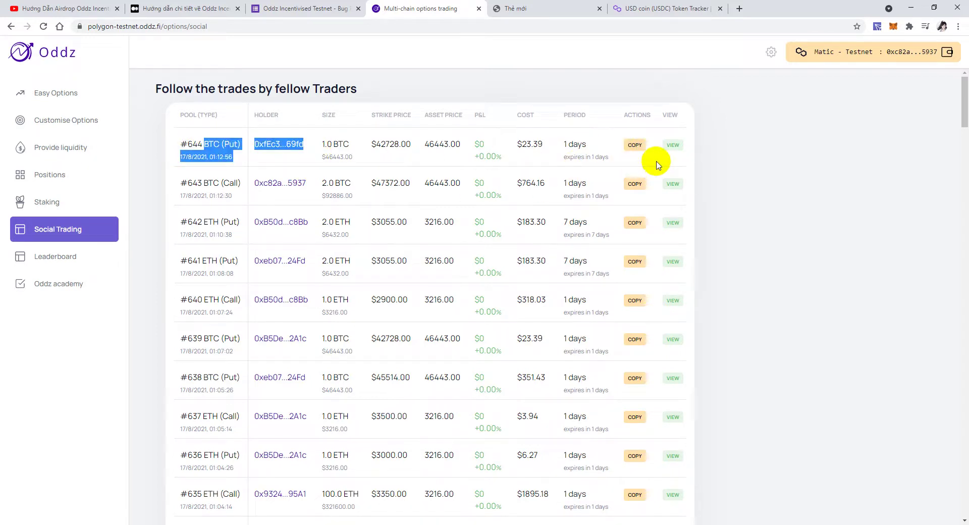
pyautogui.click(635, 145)
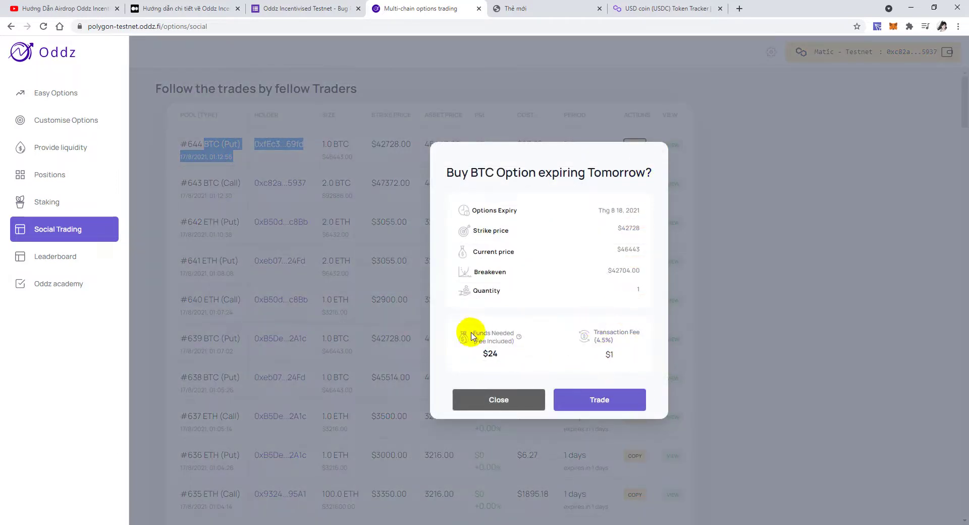
pyautogui.click(589, 403)
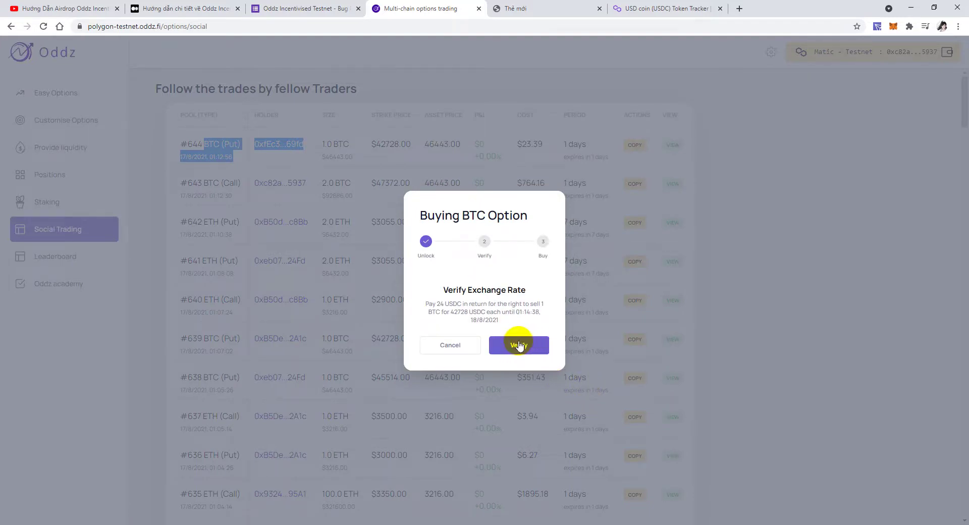
# Verify the exchange rate for the copied Bitcoin put, buy the option and confirm the purchase in MetaMask
pyautogui.click(520, 346)
pyautogui.click(518, 346)
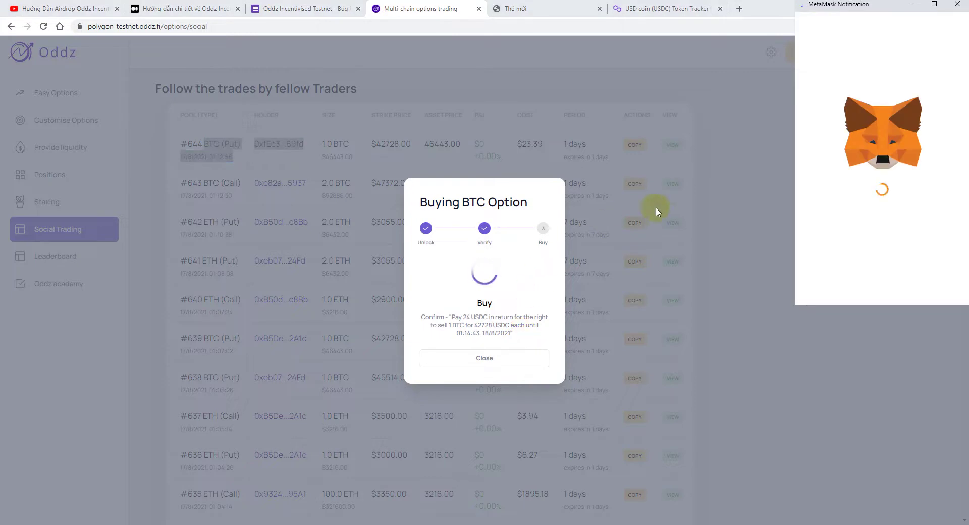
pyautogui.click(934, 283)
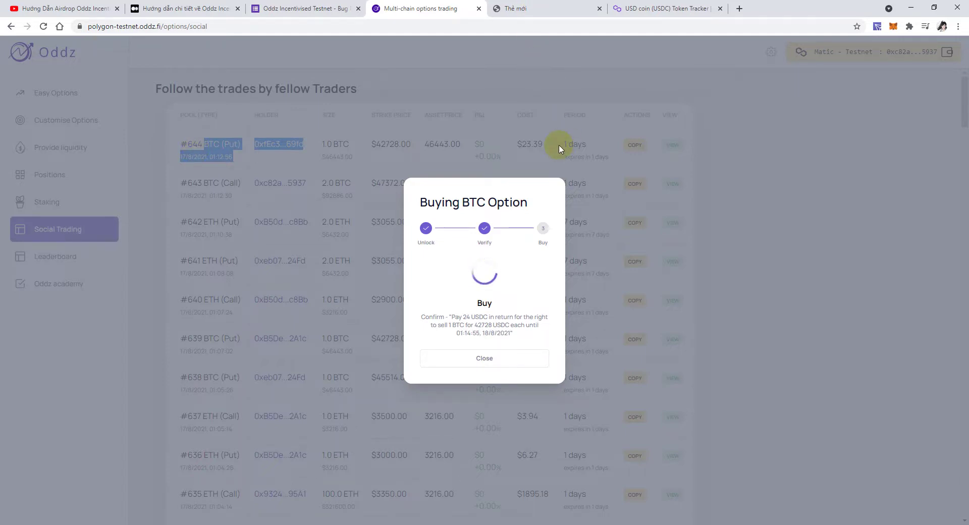
# Review the leaderboard reward table in the Medium guide and glance at the Polygonscan USDC page before returning to Oddz
pyautogui.click(220, 16)
pyautogui.scroll(15, 467, 249)
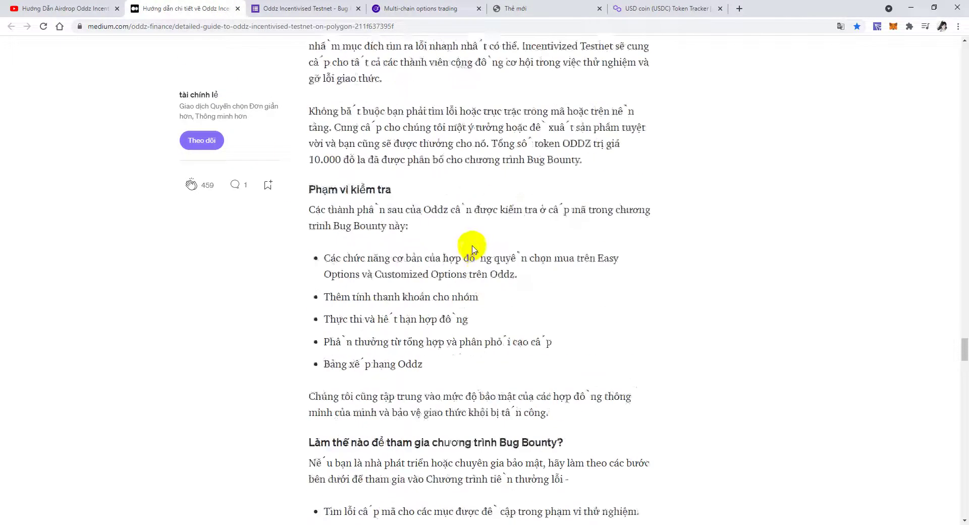
pyautogui.scroll(8, 493, 231)
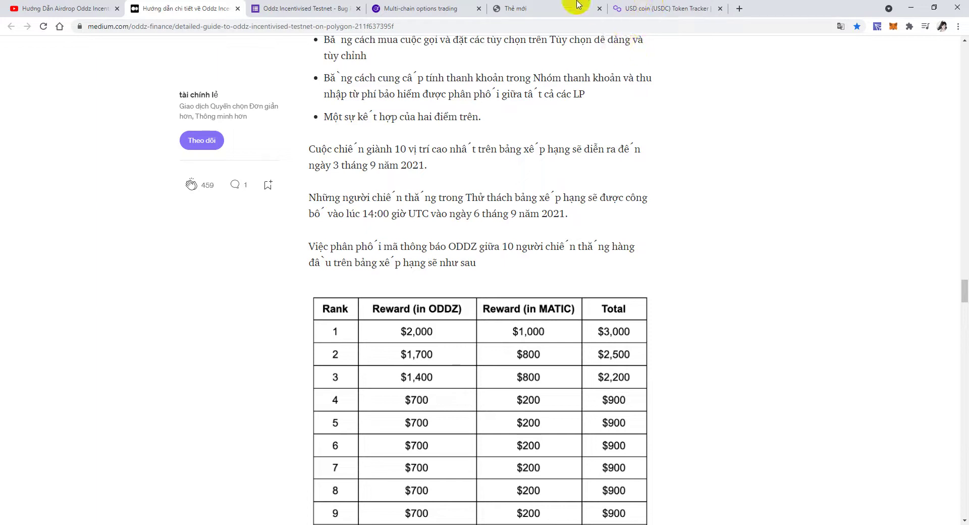
pyautogui.click(651, 9)
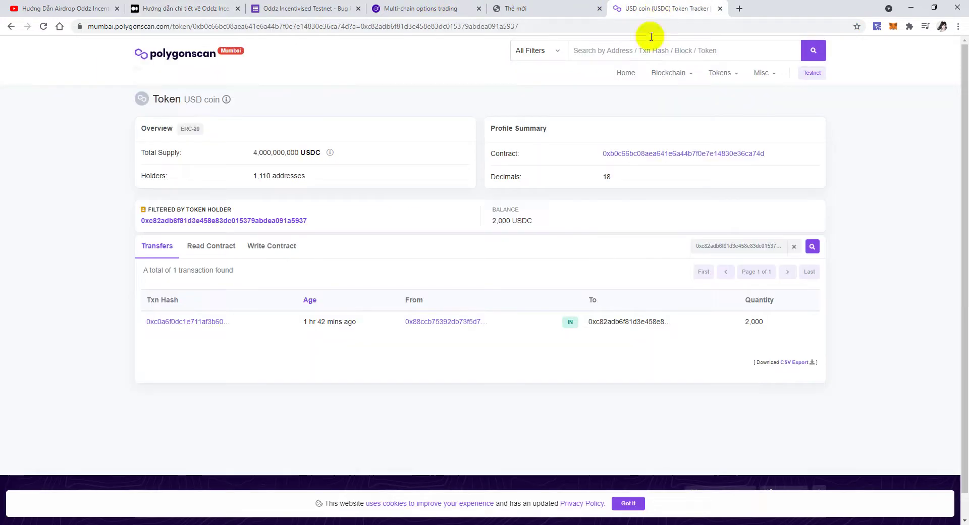
pyautogui.click(186, 5)
pyautogui.click(439, 9)
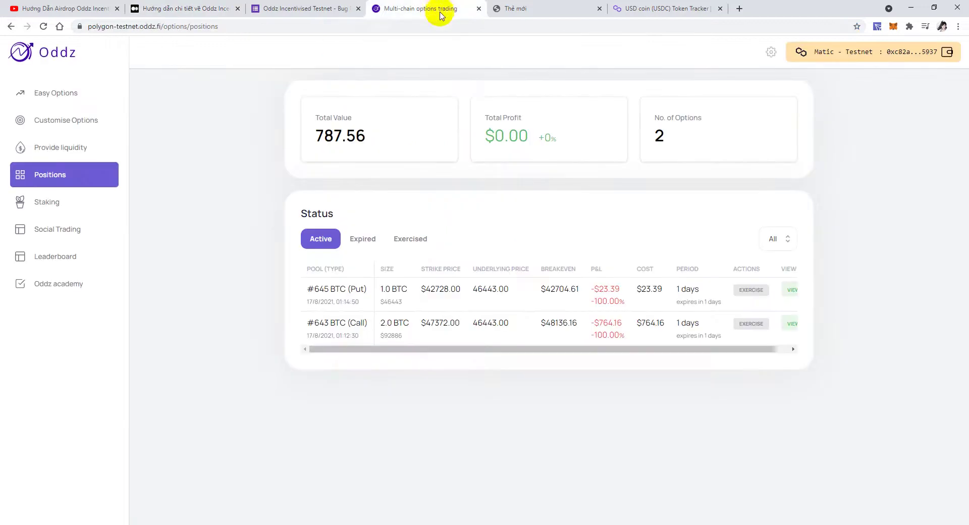
# Open the Oddz leaderboard and examine the ranked accounts' scores, options profit, pool tokens and staking rewards
pyautogui.click(38, 255)
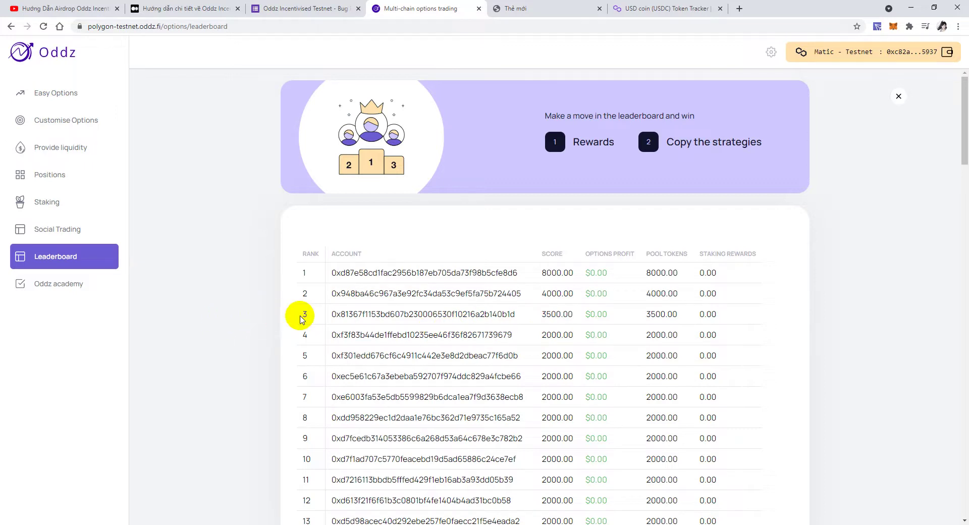
pyautogui.scroll(-4, 273, 323)
pyautogui.scroll(4, 227, 341)
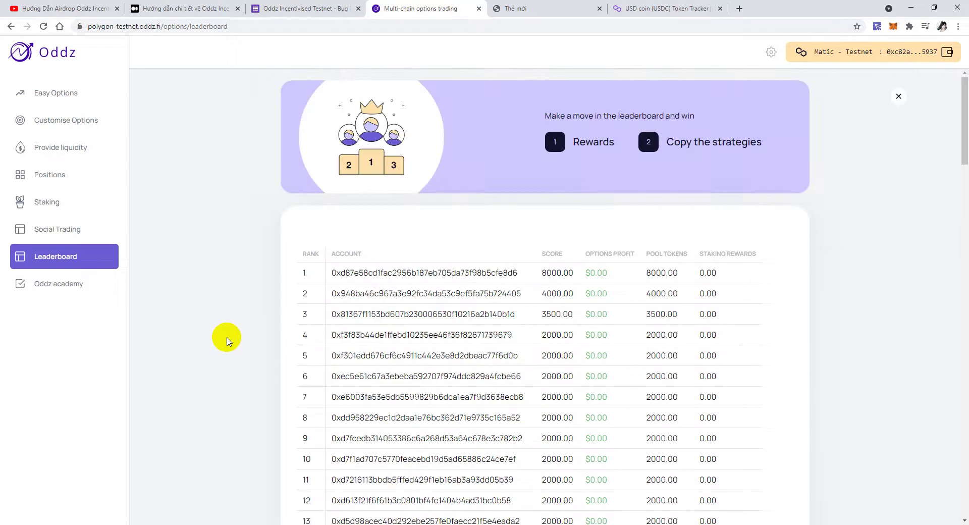
pyautogui.scroll(-20, 229, 339)
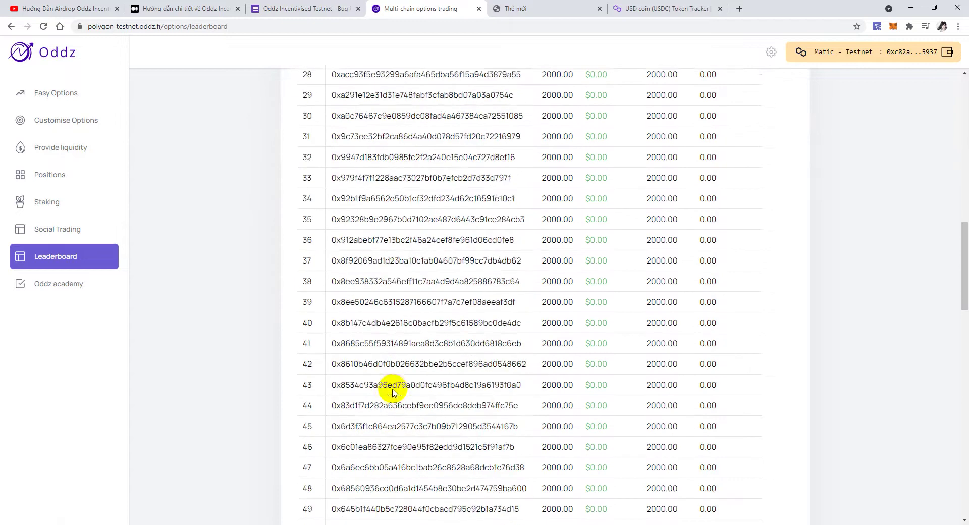
pyautogui.scroll(-6, 393, 389)
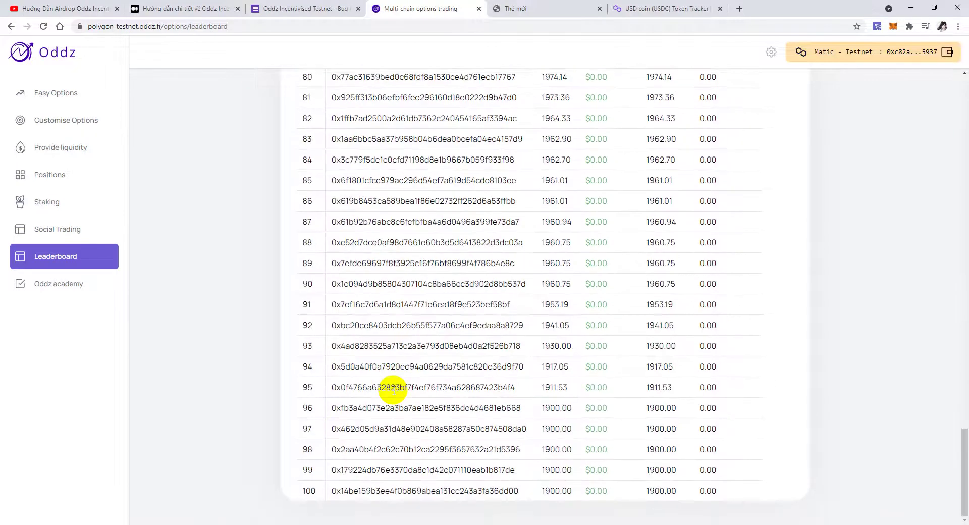
pyautogui.scroll(20, 394, 383)
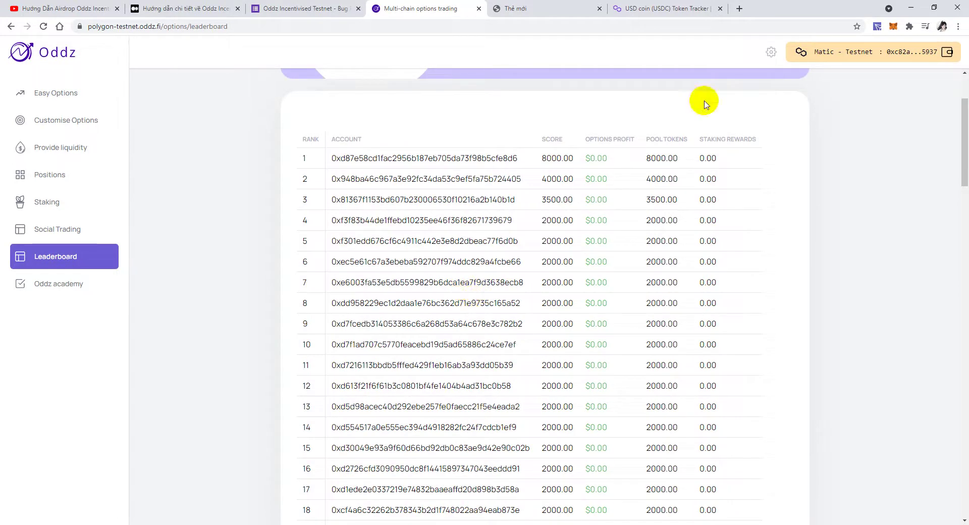
# Copy the connected account's wallet address from MetaMask and search the leaderboard page for it
pyautogui.click(893, 26)
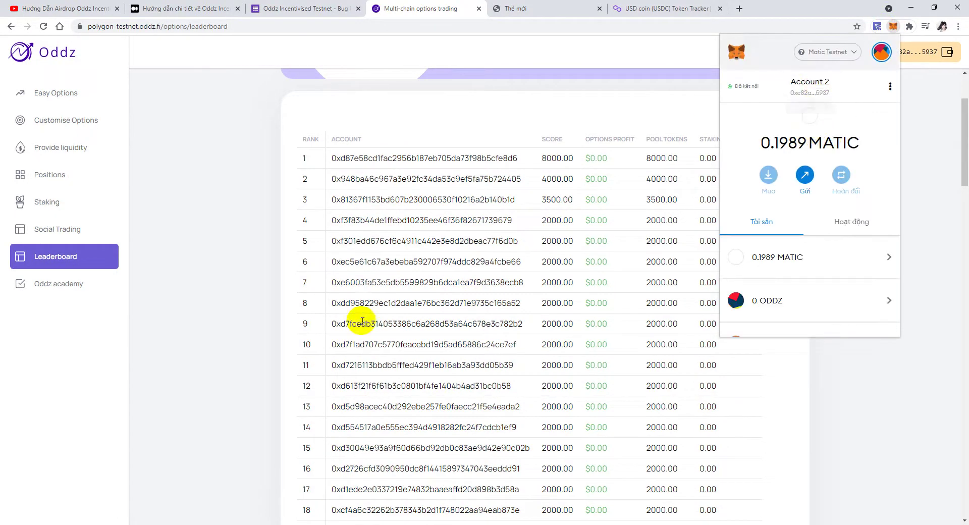
pyautogui.hotkey('ctrl', 'f')
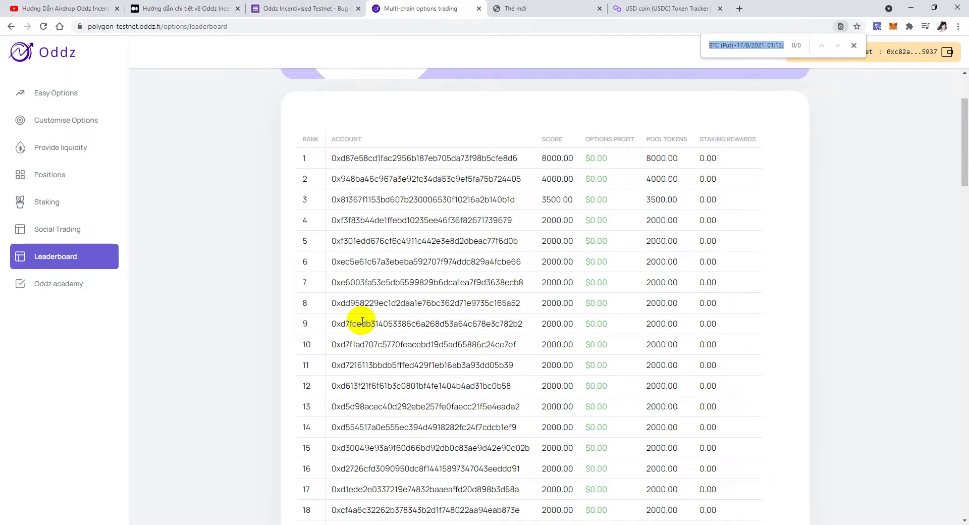
# Look through the leaderboard's ranked accounts from the first ranks to the last for the wallet address, then close the page search
pyautogui.scroll(-20, 362, 321)
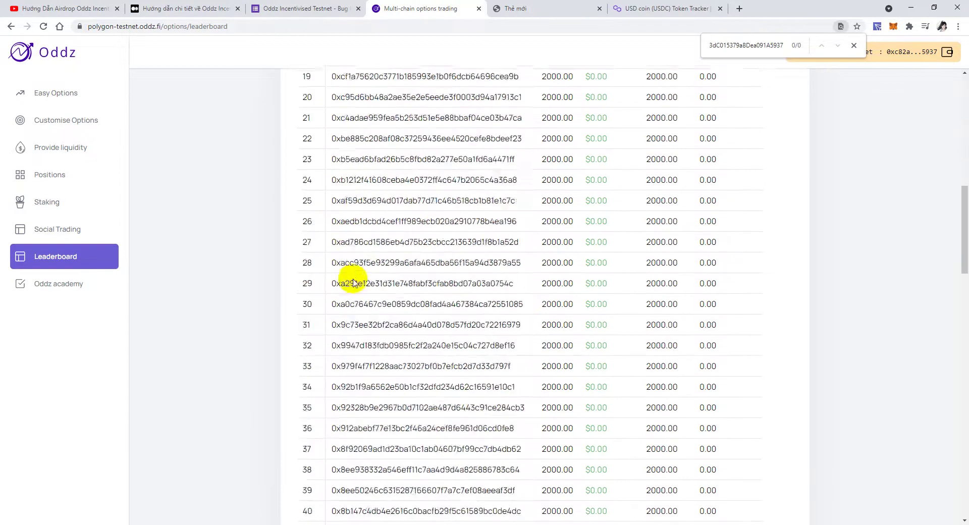
pyautogui.scroll(-5, 375, 338)
pyautogui.moveTo(323, 488); pyautogui.dragTo(457, 488)
pyautogui.scroll(6, 475, 293)
pyautogui.scroll(20, 475, 292)
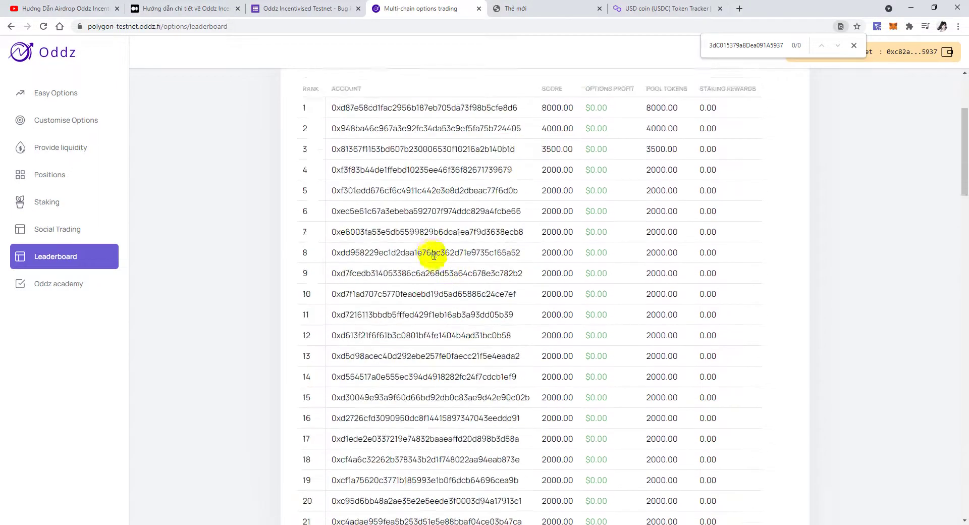
pyautogui.scroll(-12, 395, 333)
pyautogui.scroll(-20, 395, 333)
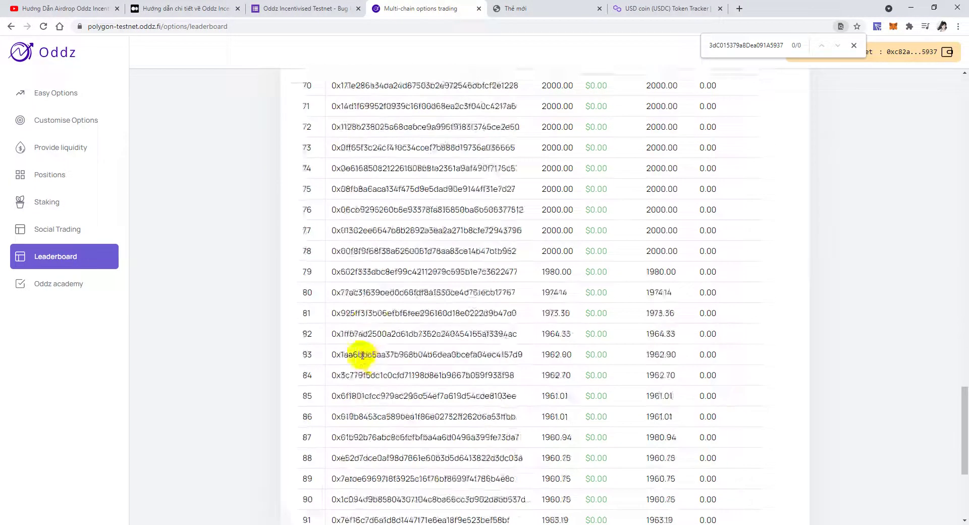
pyautogui.doubleClick(339, 487)
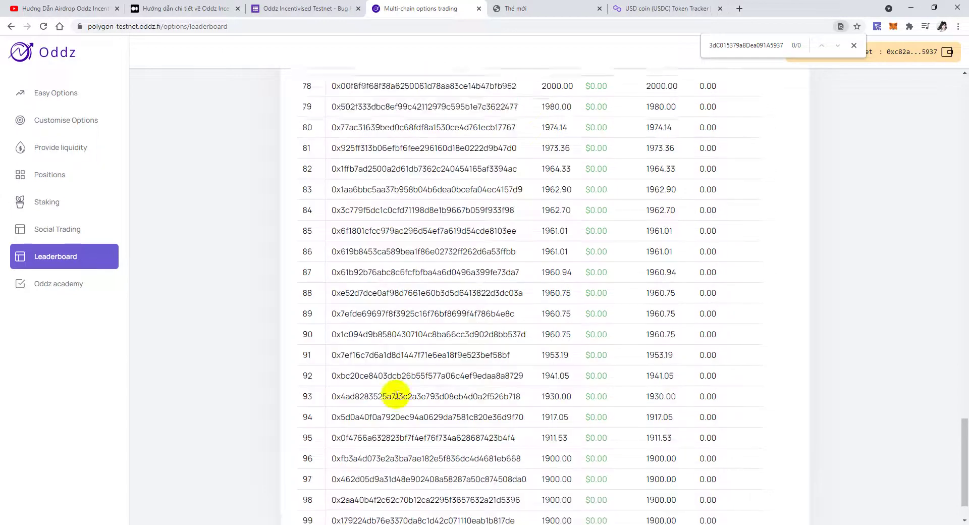
pyautogui.scroll(20, 353, 394)
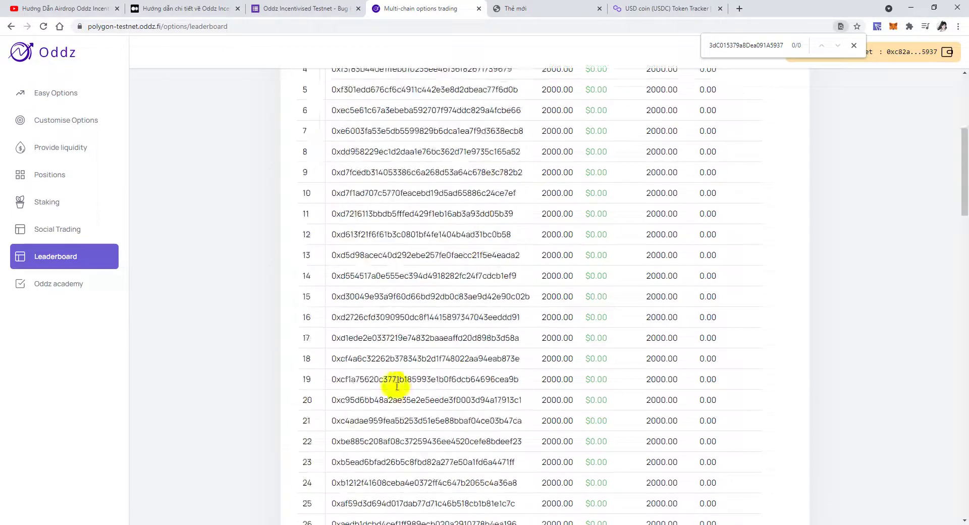
pyautogui.click(855, 45)
pyautogui.scroll(5, 443, 216)
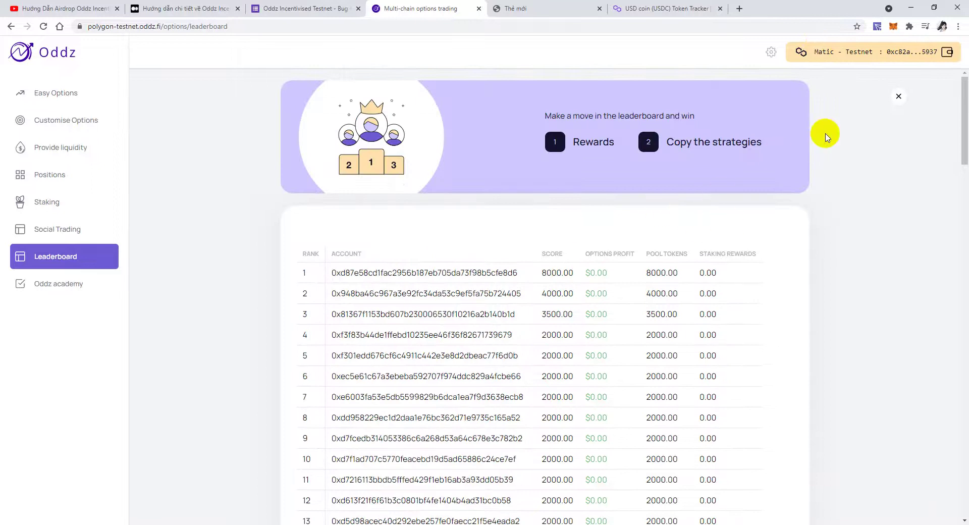